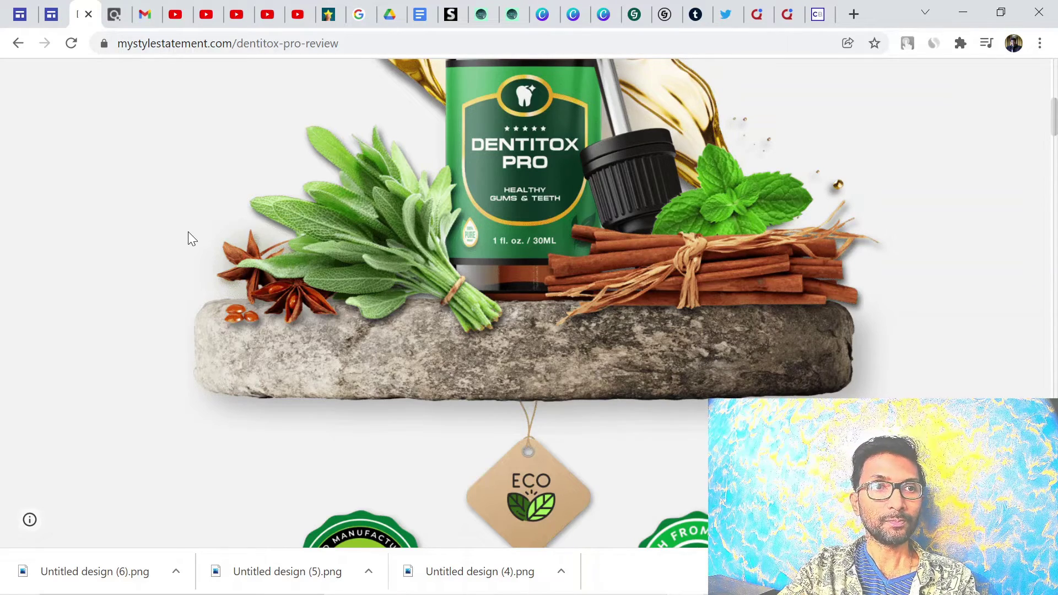
- Look through the published Dentitox Pro review page from its heading to the conclusion and footer links
{"action": "scroll", "coordinate": [544, 283], "scroll_direction": "up", "scroll_amount": 8}
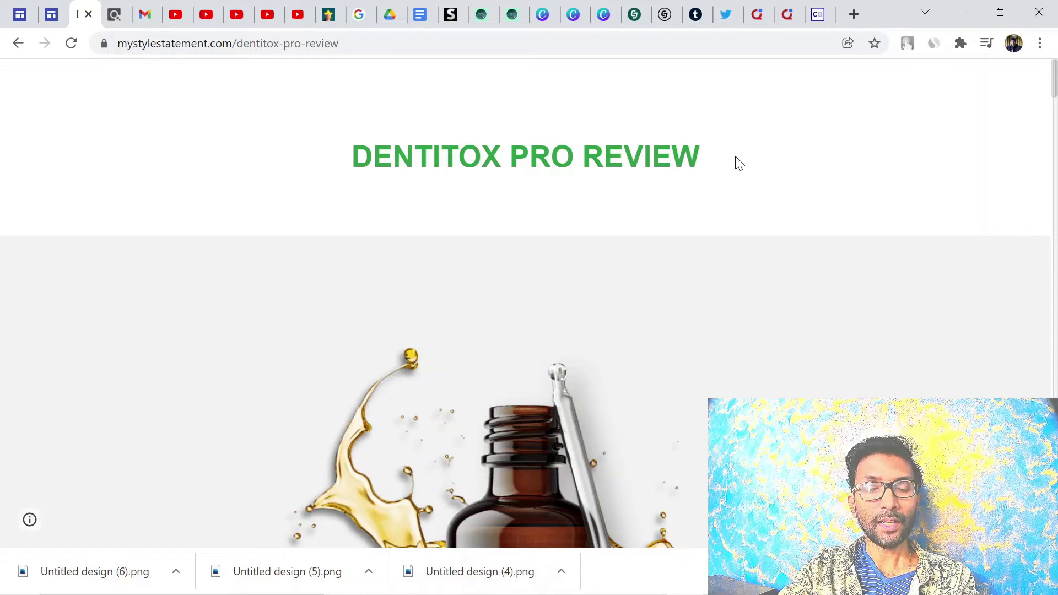
{"action": "scroll", "coordinate": [744, 220], "scroll_direction": "down", "scroll_amount": 8}
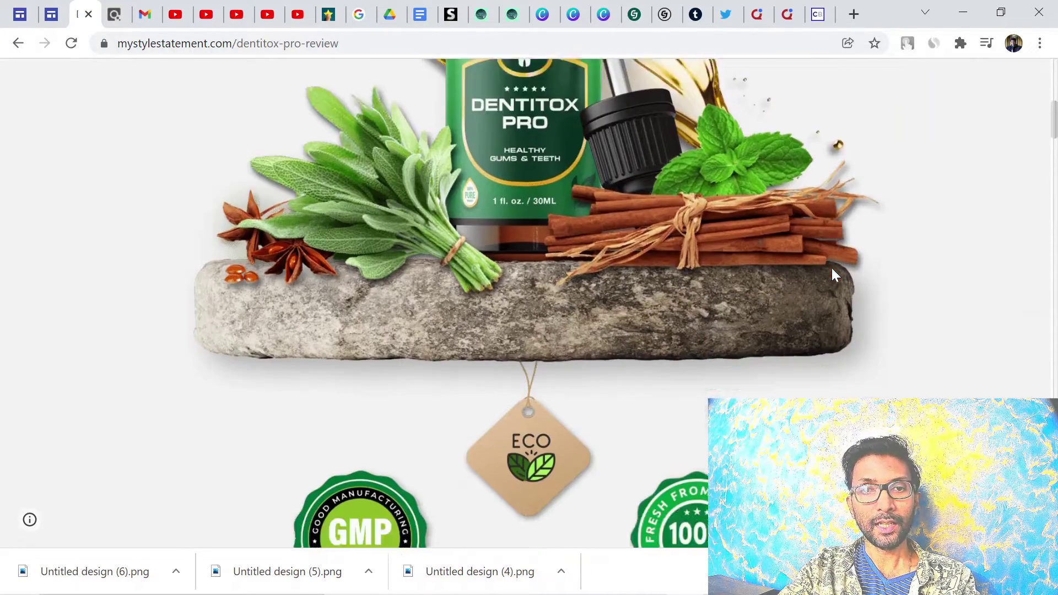
{"action": "scroll", "coordinate": [816, 292], "scroll_direction": "down", "scroll_amount": 15}
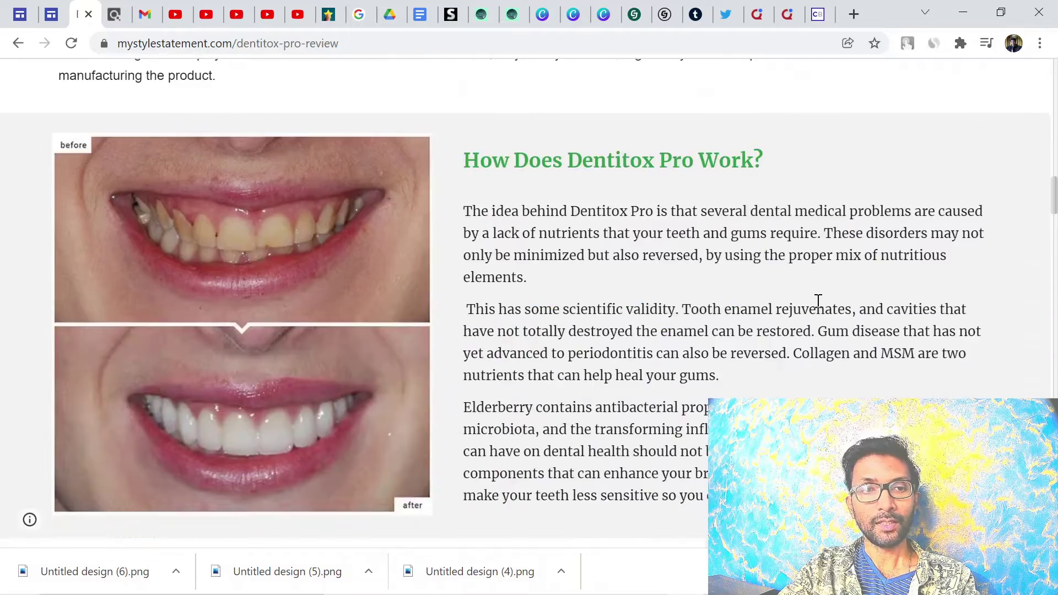
{"action": "scroll", "coordinate": [818, 301], "scroll_direction": "down", "scroll_amount": 20}
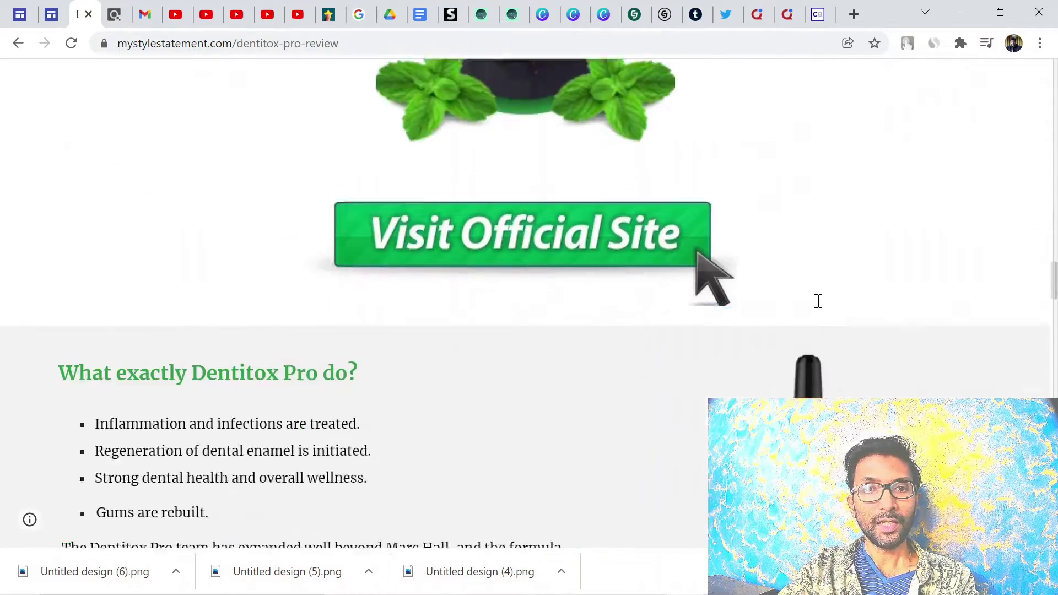
{"action": "scroll", "coordinate": [819, 301], "scroll_direction": "down", "scroll_amount": 7}
{"action": "scroll", "coordinate": [820, 307], "scroll_direction": "down", "scroll_amount": 18}
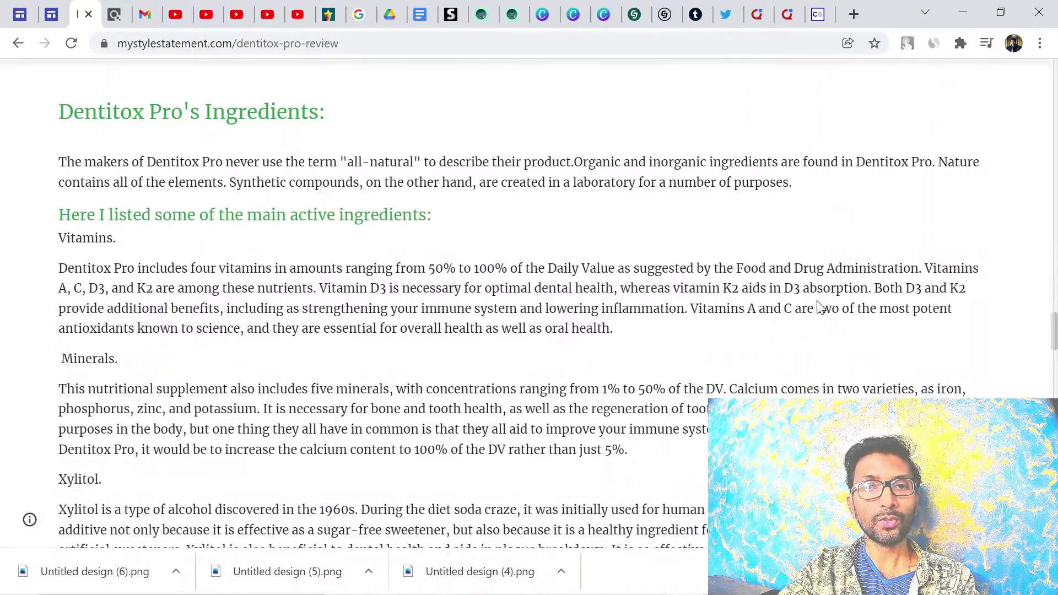
{"action": "scroll", "coordinate": [821, 308], "scroll_direction": "down", "scroll_amount": 17}
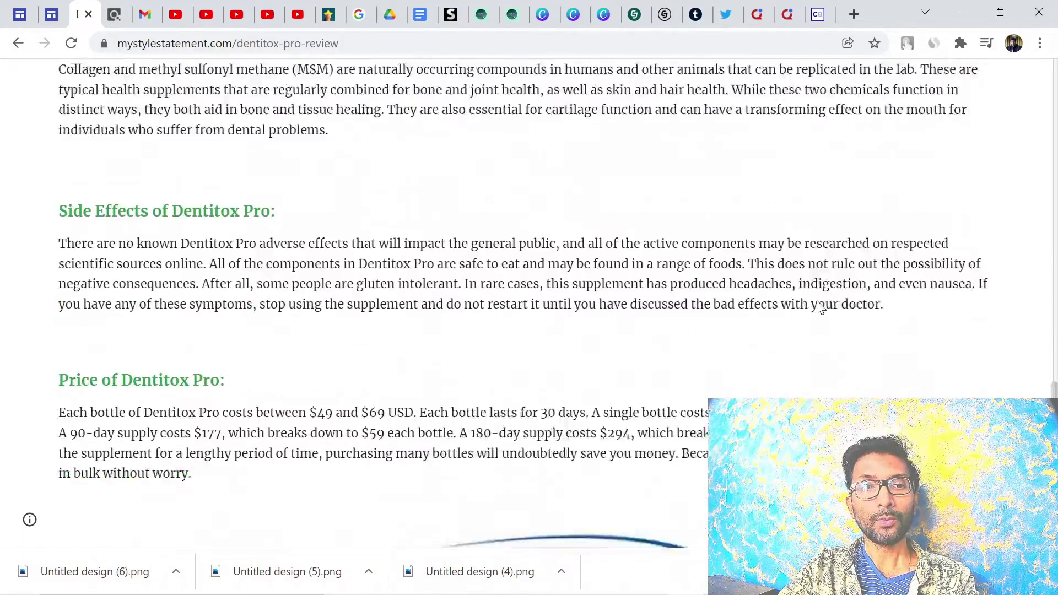
{"action": "scroll", "coordinate": [821, 308], "scroll_direction": "down", "scroll_amount": 15}
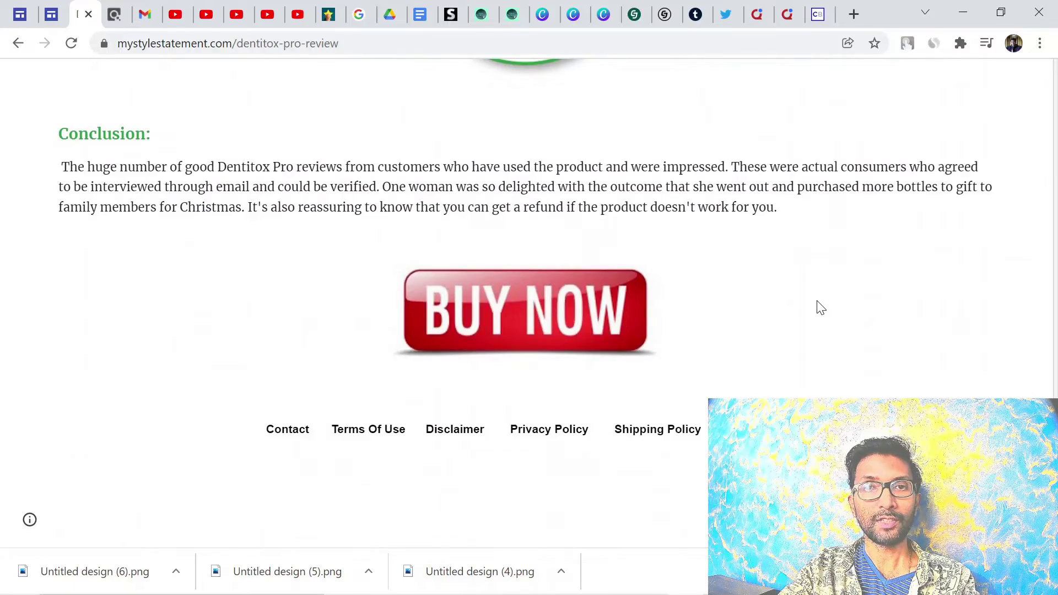
{"action": "scroll", "coordinate": [821, 307], "scroll_direction": "up", "scroll_amount": 10}
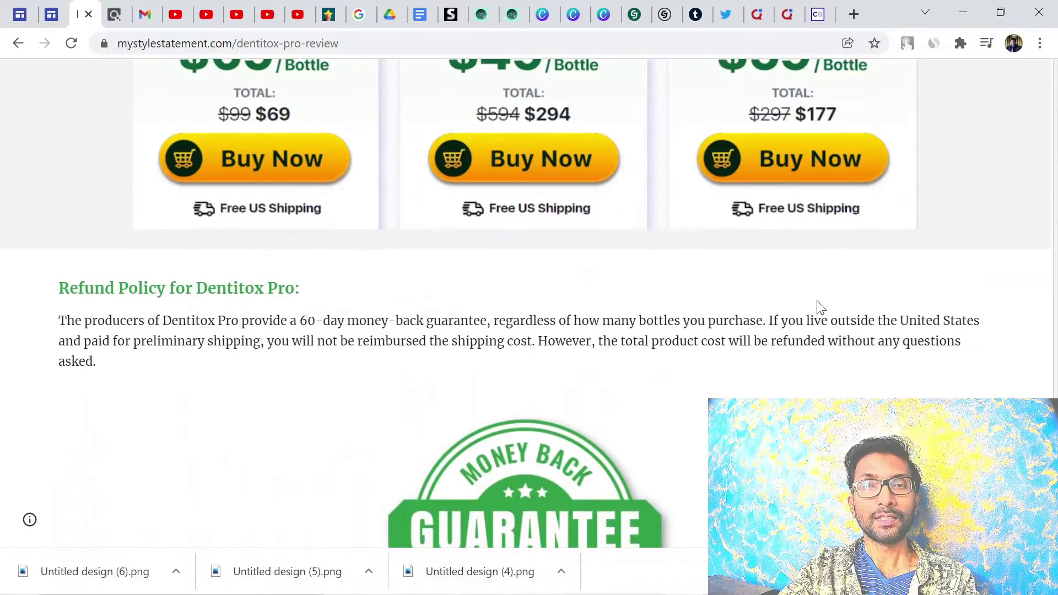
{"action": "scroll", "coordinate": [820, 307], "scroll_direction": "up", "scroll_amount": 15}
{"action": "scroll", "coordinate": [818, 306], "scroll_direction": "up", "scroll_amount": 15}
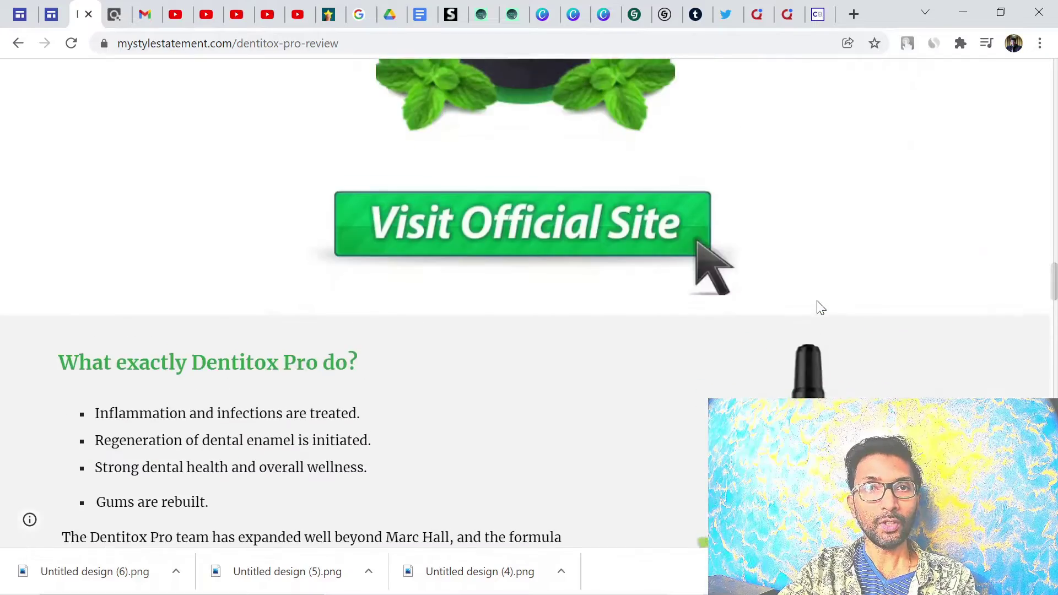
{"action": "scroll", "coordinate": [819, 308], "scroll_direction": "up", "scroll_amount": 10}
{"action": "scroll", "coordinate": [818, 307], "scroll_direction": "up", "scroll_amount": 10}
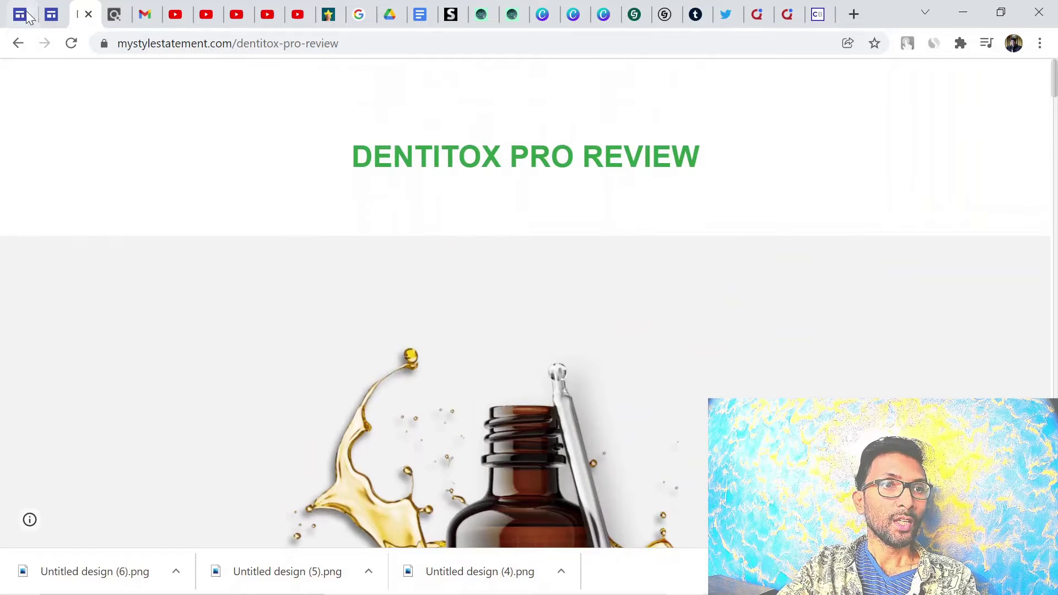
- Open the divineph site from the recent sites in Google Sites and display its list of pages
{"action": "left_click", "coordinate": [28, 17]}
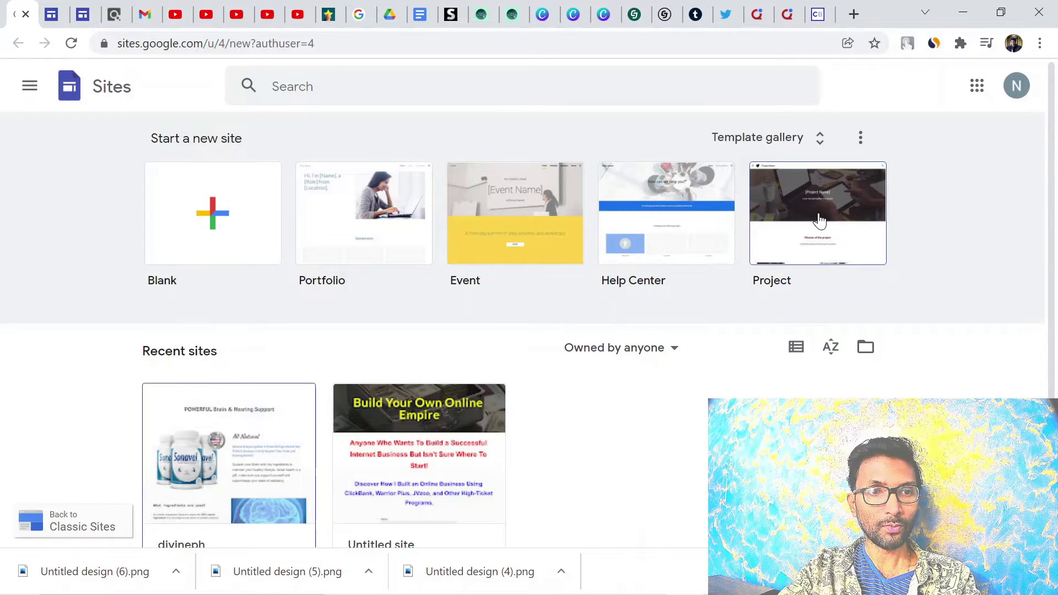
{"action": "scroll", "coordinate": [606, 385], "scroll_direction": "down", "scroll_amount": 1}
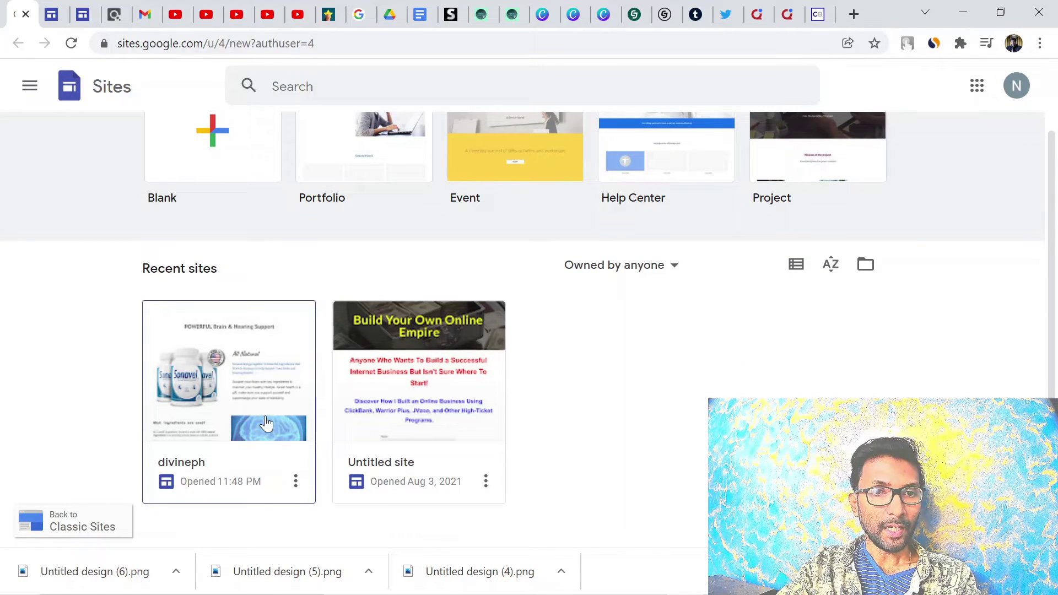
{"action": "left_click", "coordinate": [220, 393]}
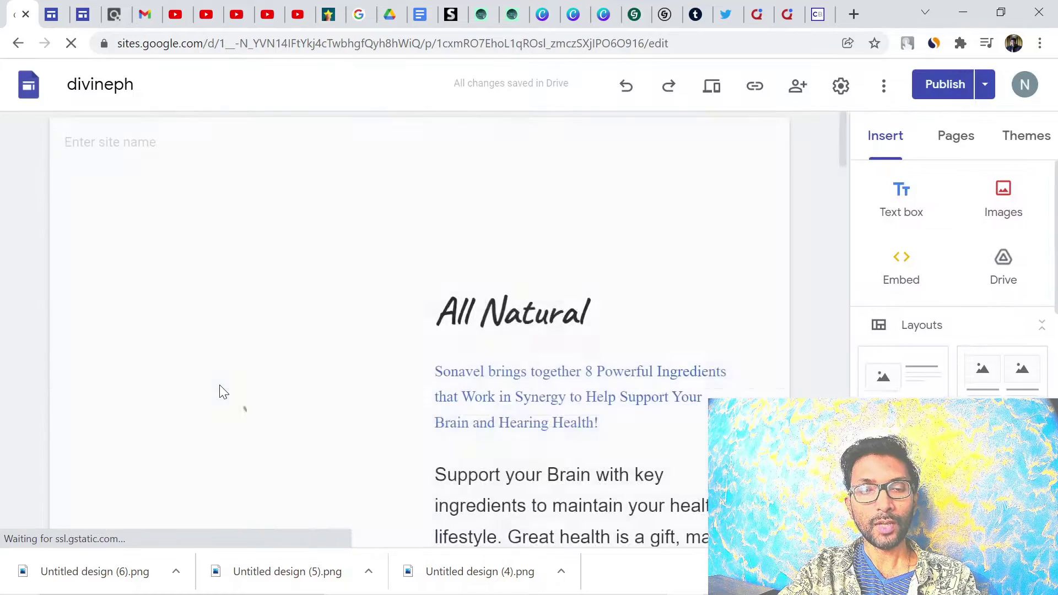
{"action": "left_click", "coordinate": [954, 147]}
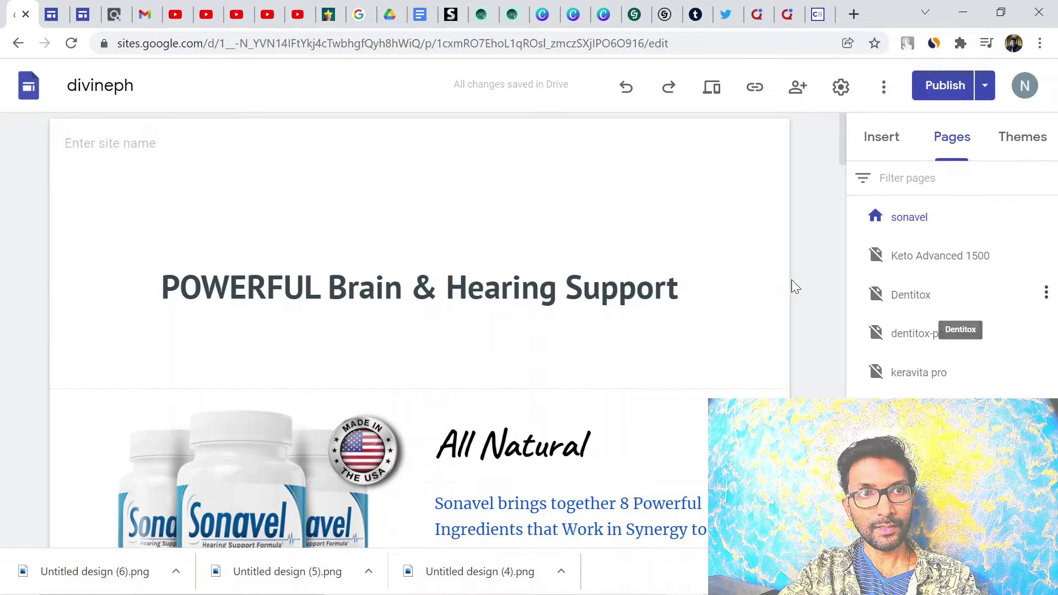
- Check the other open Dentitox pages and open the dentitox-pro-review page of the divineph site for editing
{"action": "left_click", "coordinate": [54, 20]}
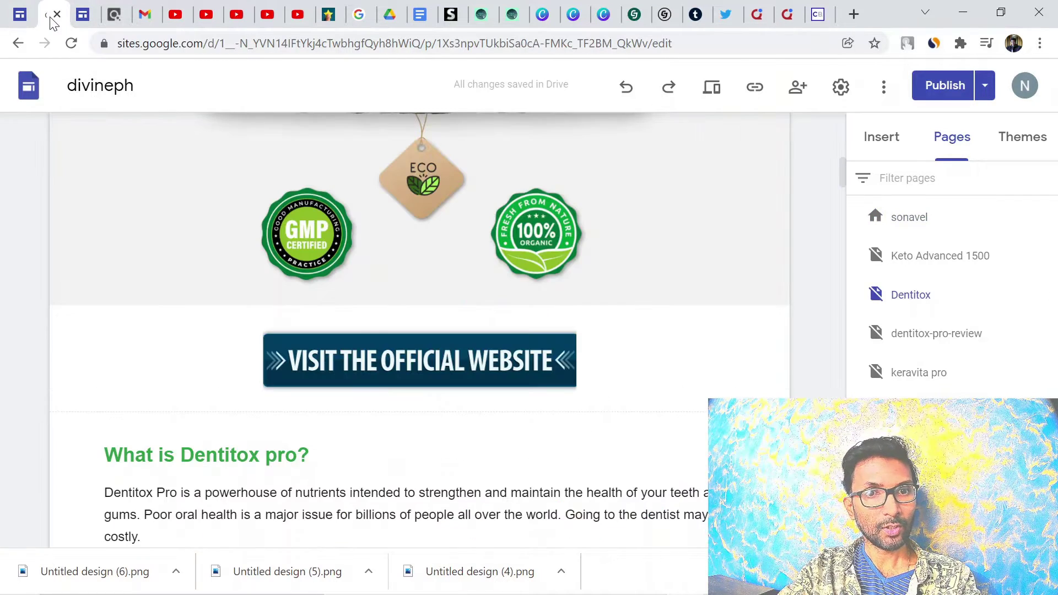
{"action": "left_click", "coordinate": [82, 20]}
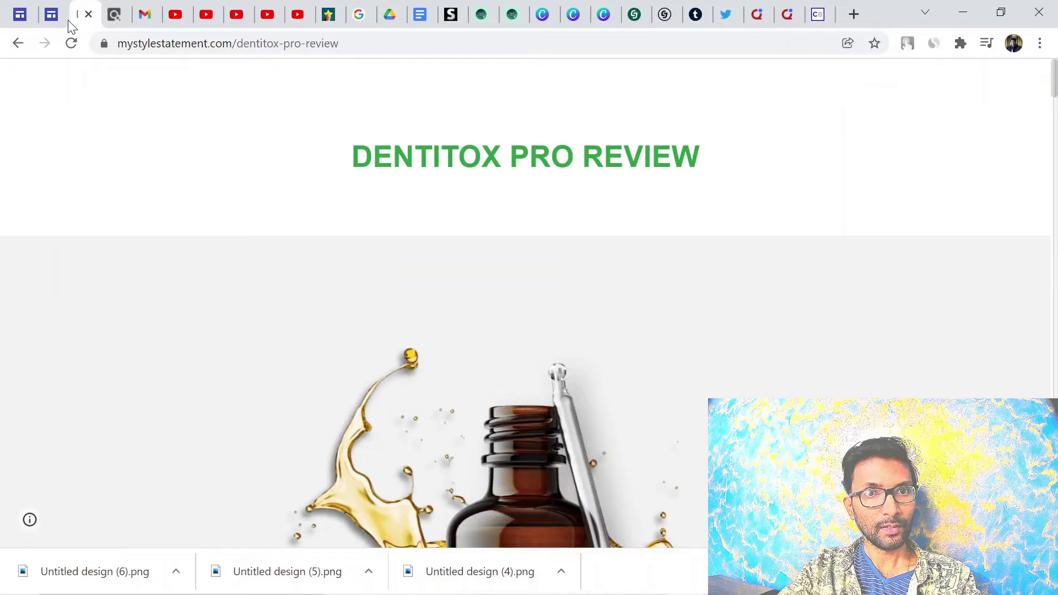
{"action": "left_click", "coordinate": [17, 17]}
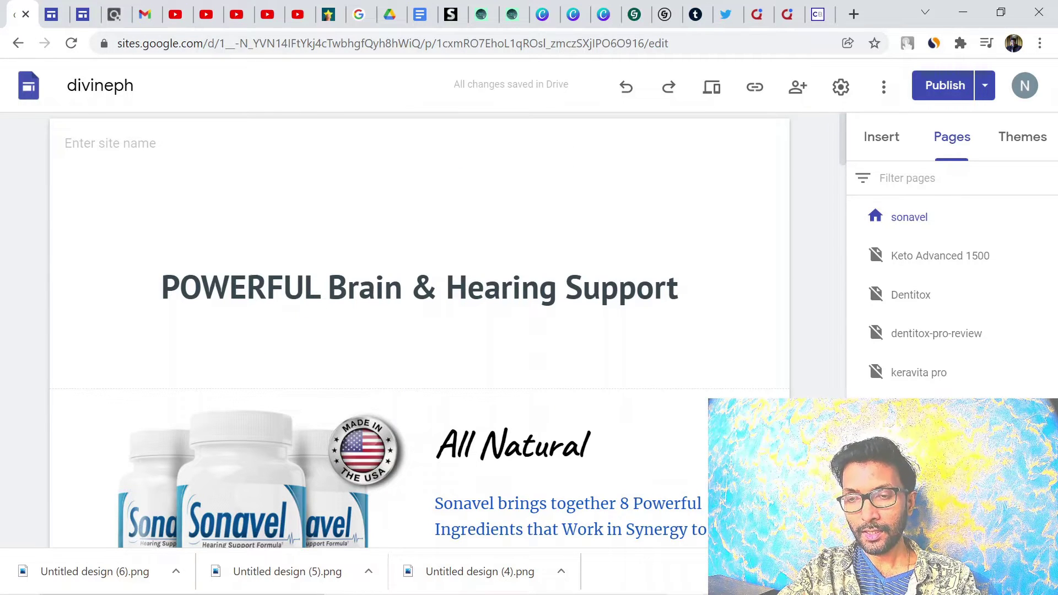
{"action": "left_click", "coordinate": [908, 343]}
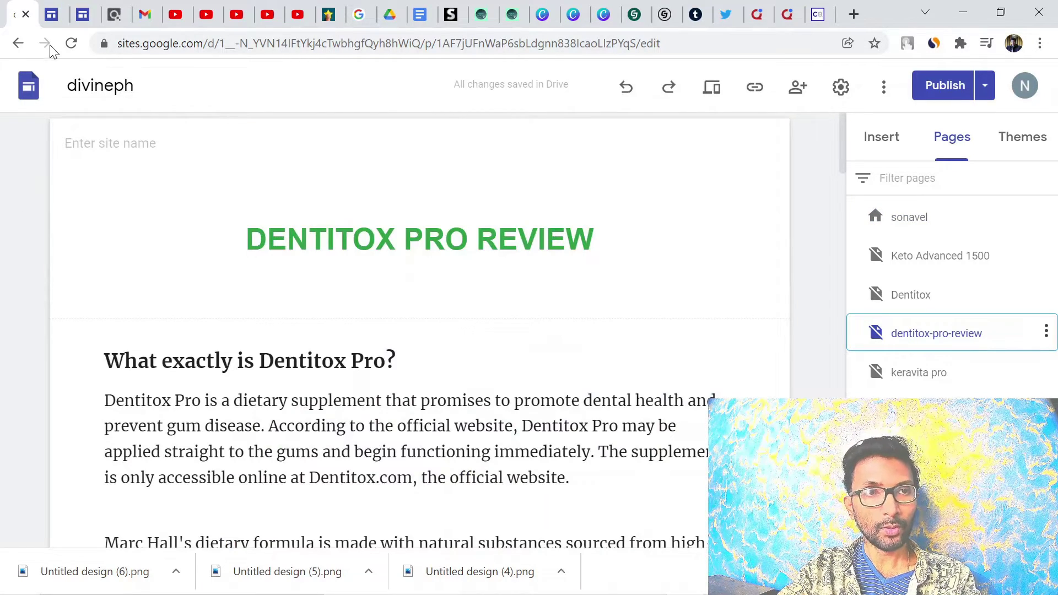
- Open the custom domains settings of the divineph site from the Dentitox page's editor
{"action": "left_click", "coordinate": [51, 16]}
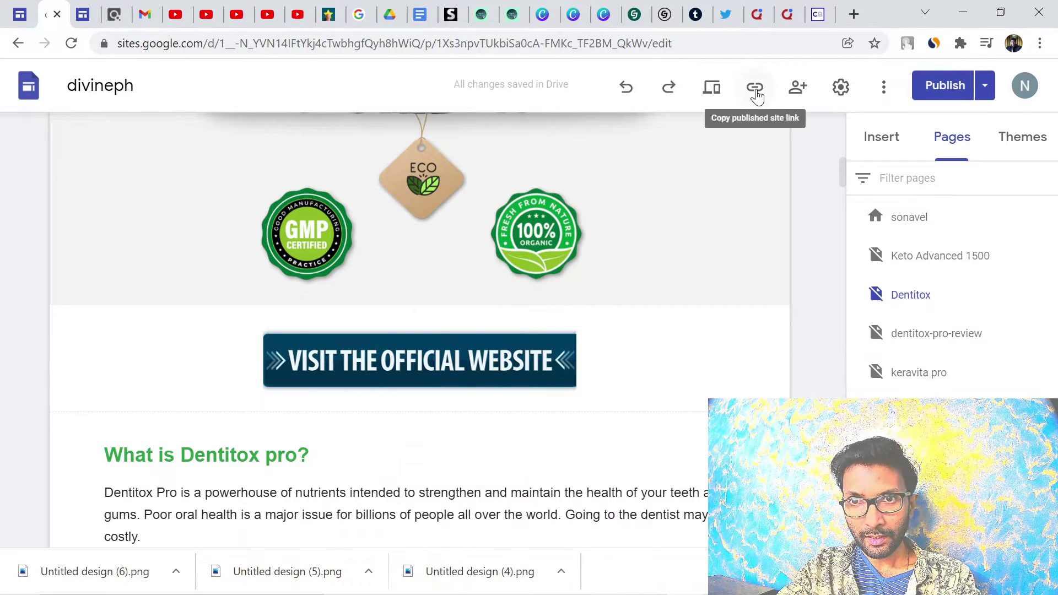
{"action": "left_click", "coordinate": [840, 90]}
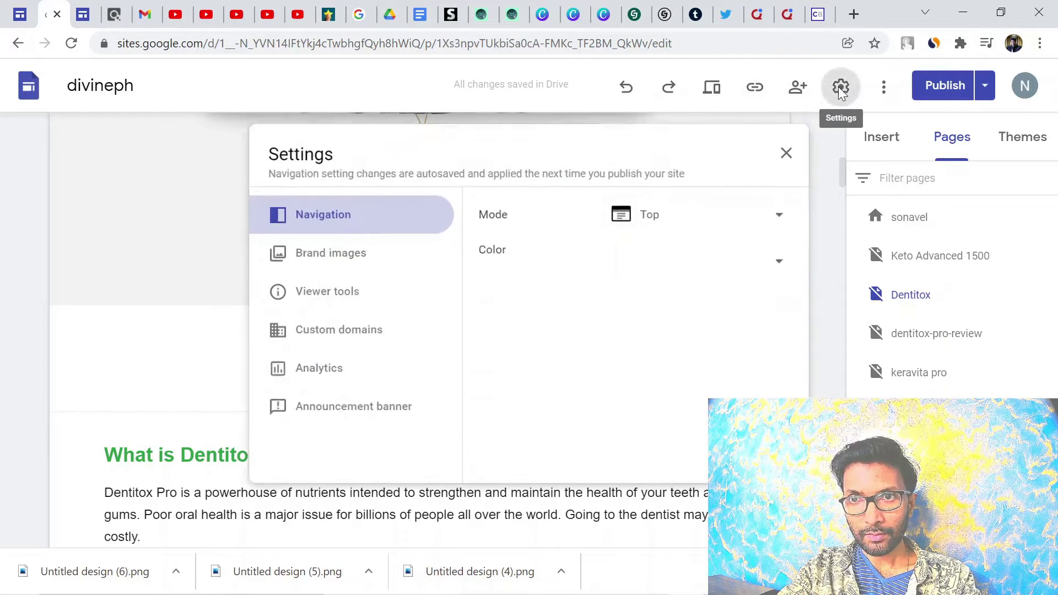
{"action": "left_click", "coordinate": [319, 330]}
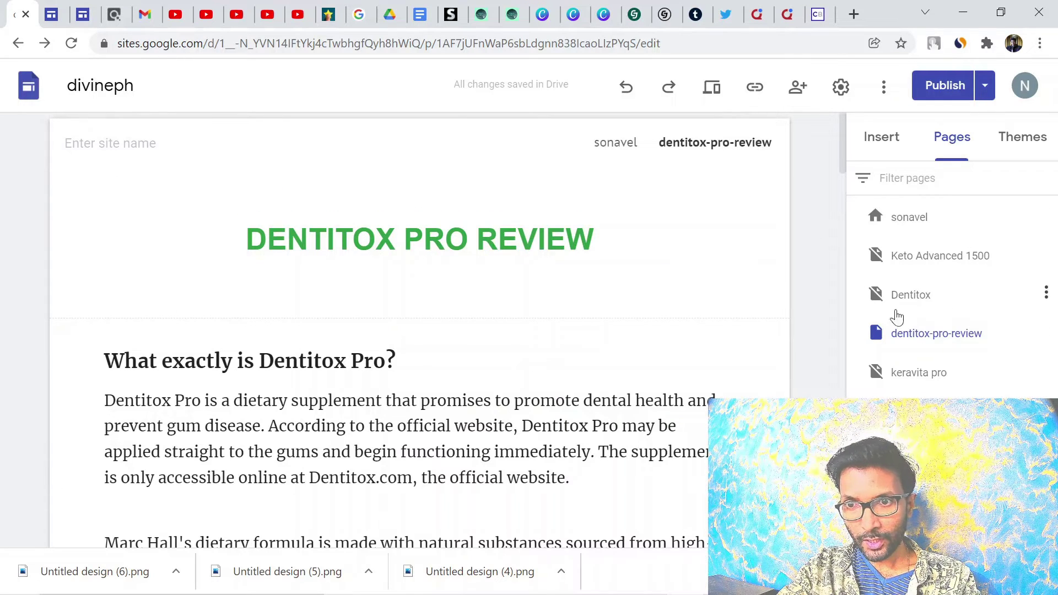
- Hide the dentitox-pro-review page from the site's navigation
{"action": "left_click", "coordinate": [1047, 333]}
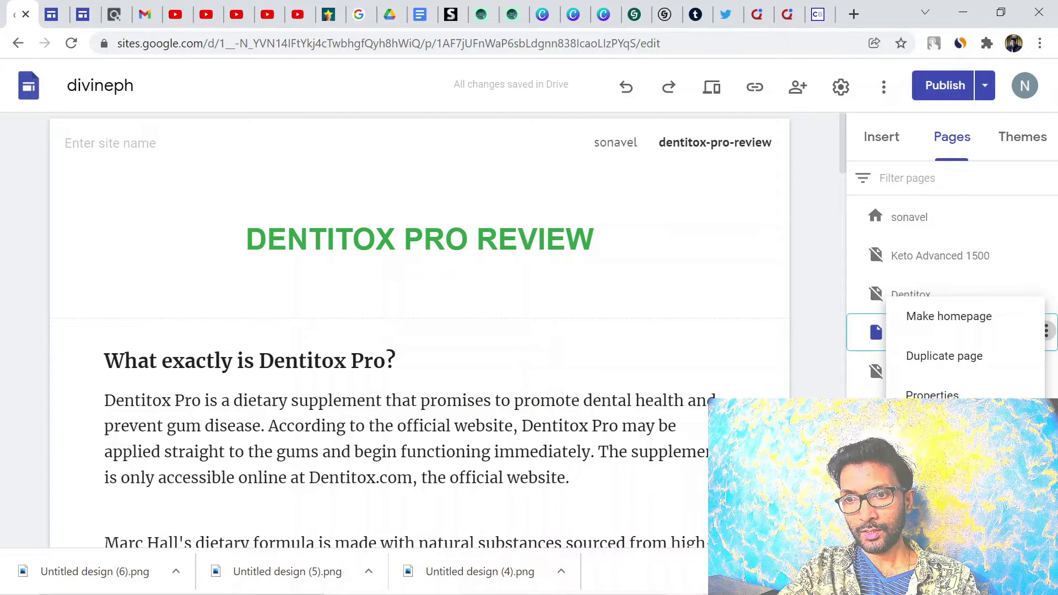
{"action": "key", "text": "Escape"}
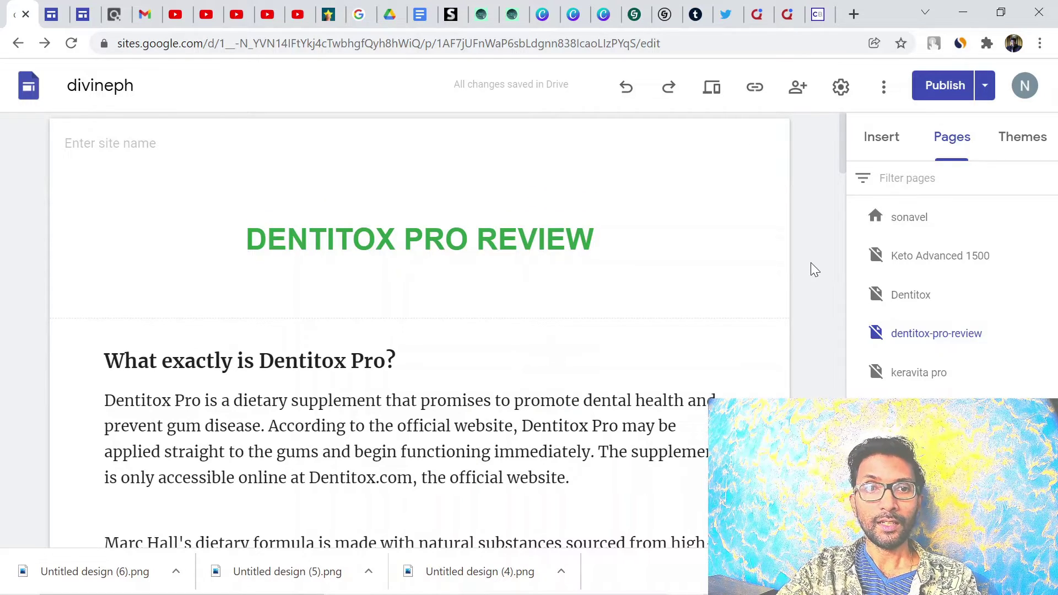
- Examine the review page's heading and its introductory text block in the editor
{"action": "left_click", "coordinate": [395, 247]}
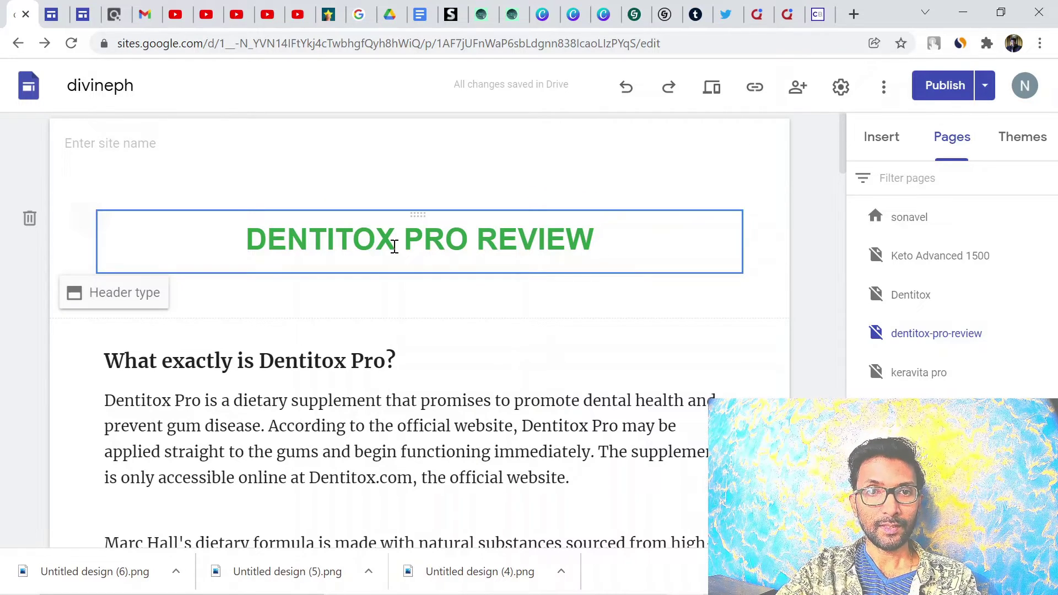
{"action": "left_click", "coordinate": [611, 237]}
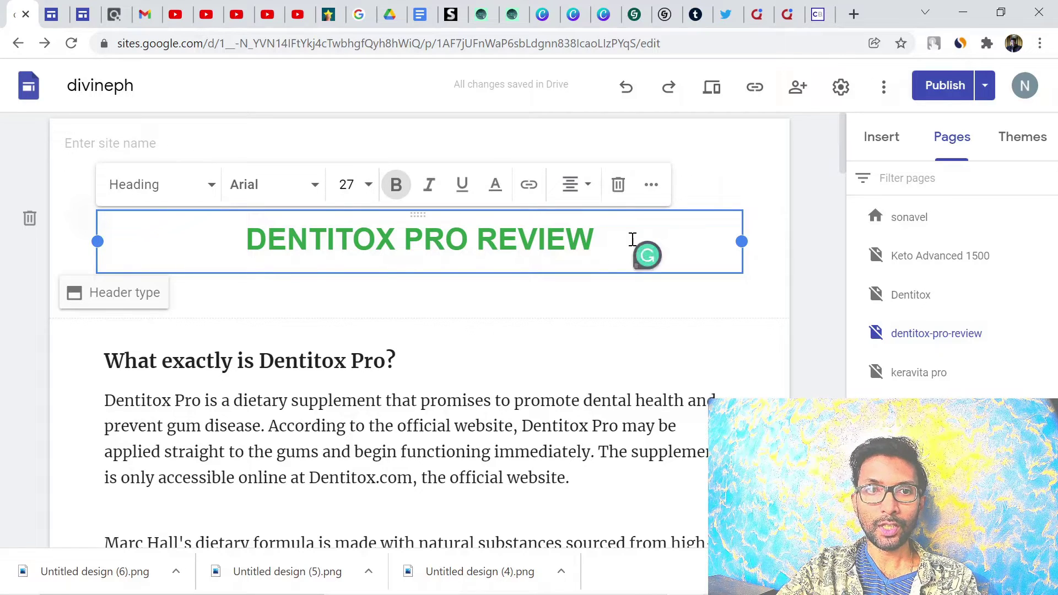
{"action": "left_click", "coordinate": [357, 435]}
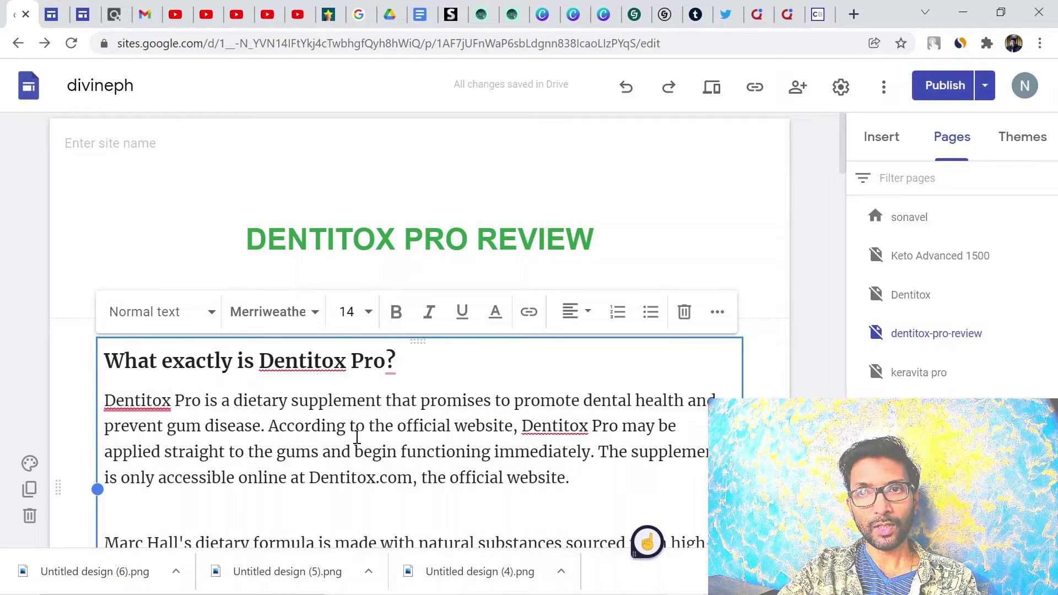
- Search Google for "dentitox pro review" in a new browser tab
{"action": "left_click", "coordinate": [853, 13]}
{"action": "left_click", "coordinate": [463, 321]}
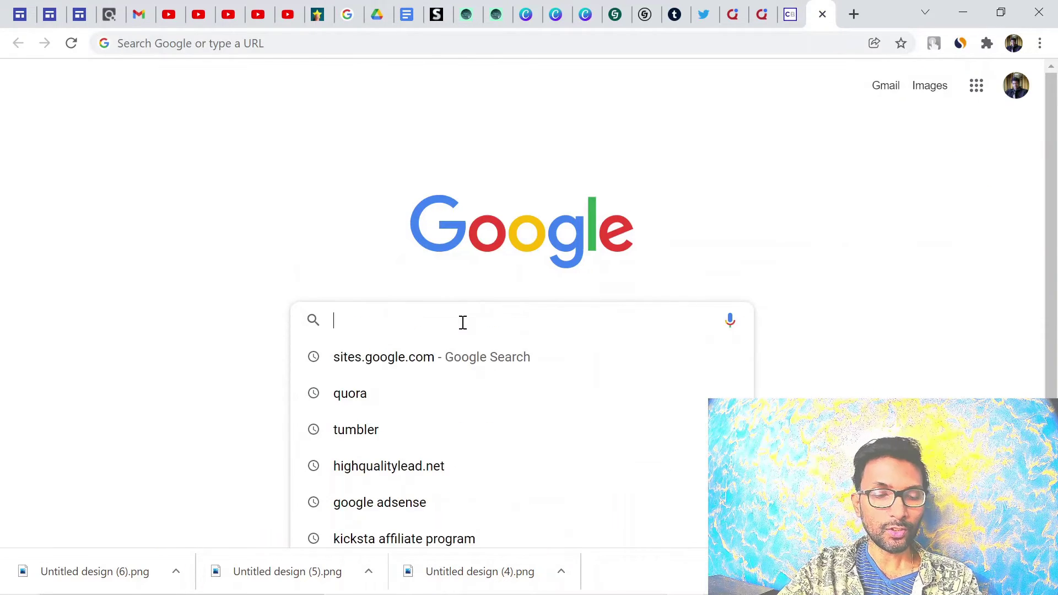
{"action": "type", "text": "denti"}
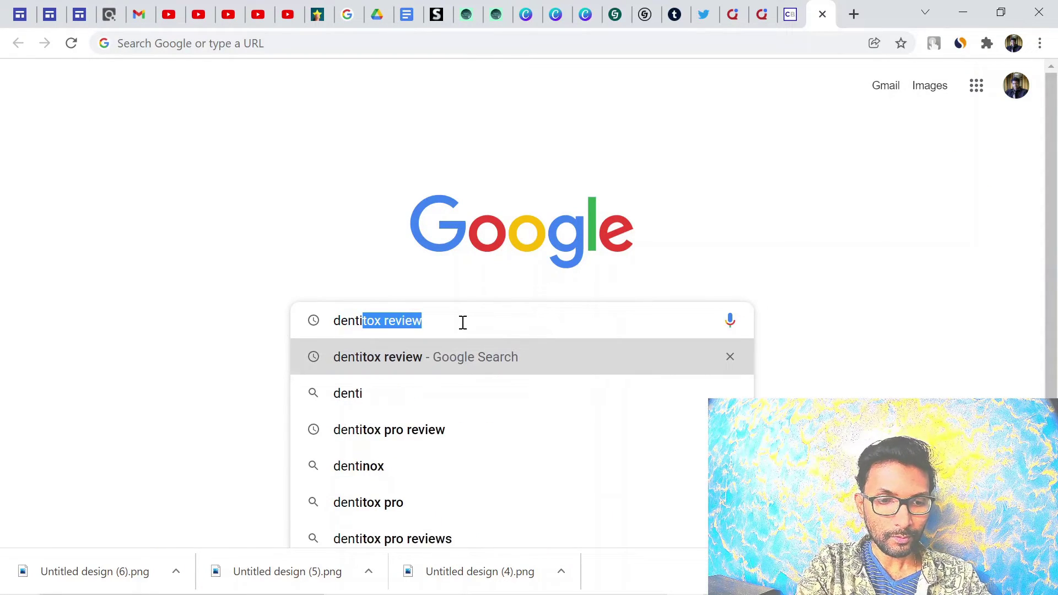
{"action": "type", "text": "tox "}
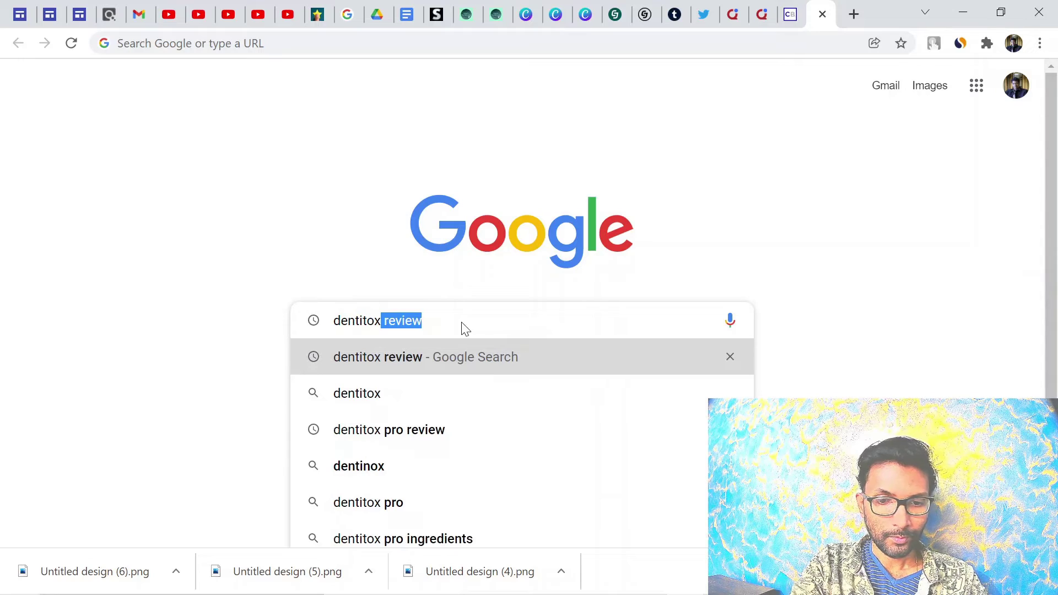
{"action": "type", "text": "pro"}
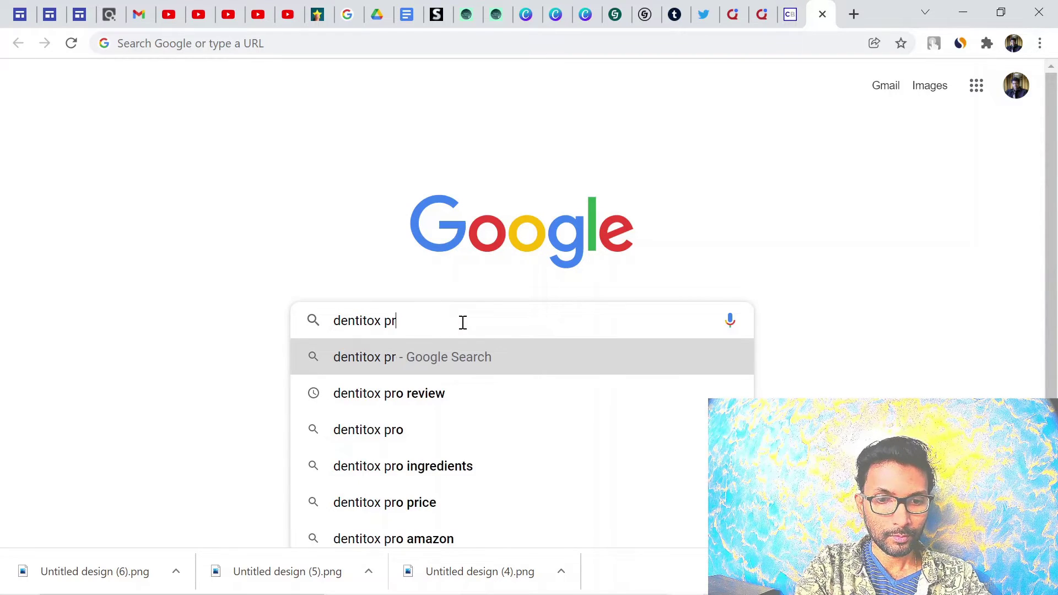
{"action": "left_click", "coordinate": [444, 393]}
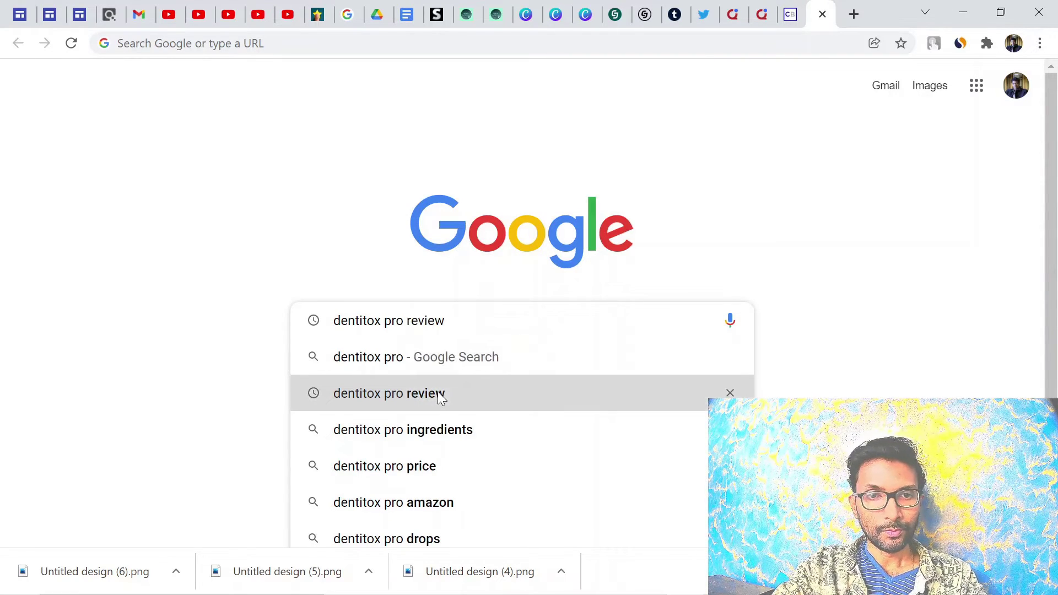
- Open the juneauempire.com Dentitox Pro Reviews (December 2021) result in a separate tab and switch to it
{"action": "scroll", "coordinate": [352, 345], "scroll_direction": "down", "scroll_amount": 6}
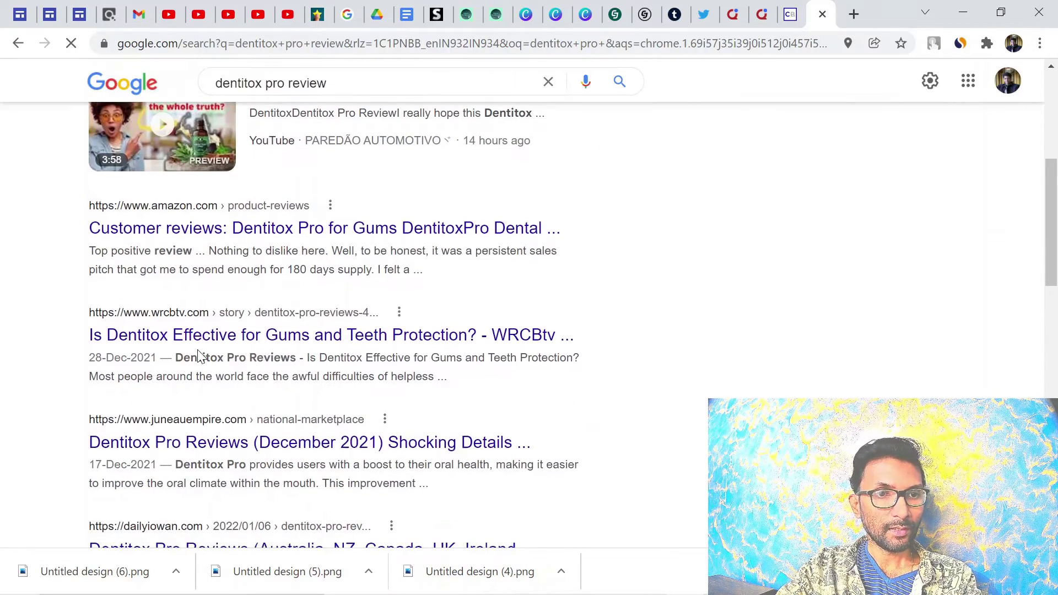
{"action": "scroll", "coordinate": [730, 325], "scroll_direction": "down", "scroll_amount": 1}
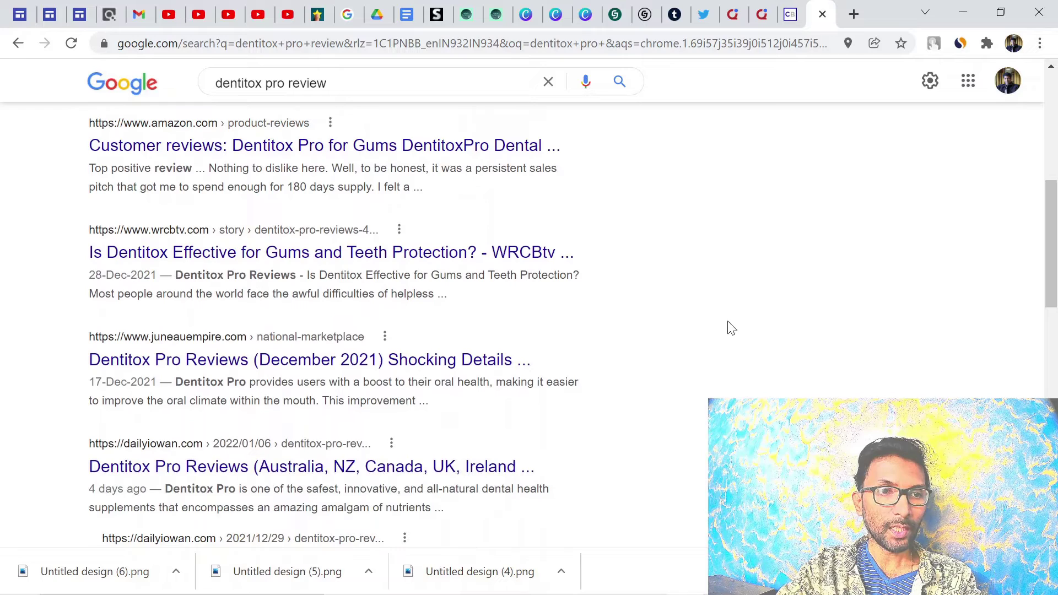
{"action": "right_click", "coordinate": [218, 370]}
{"action": "left_click", "coordinate": [225, 376]}
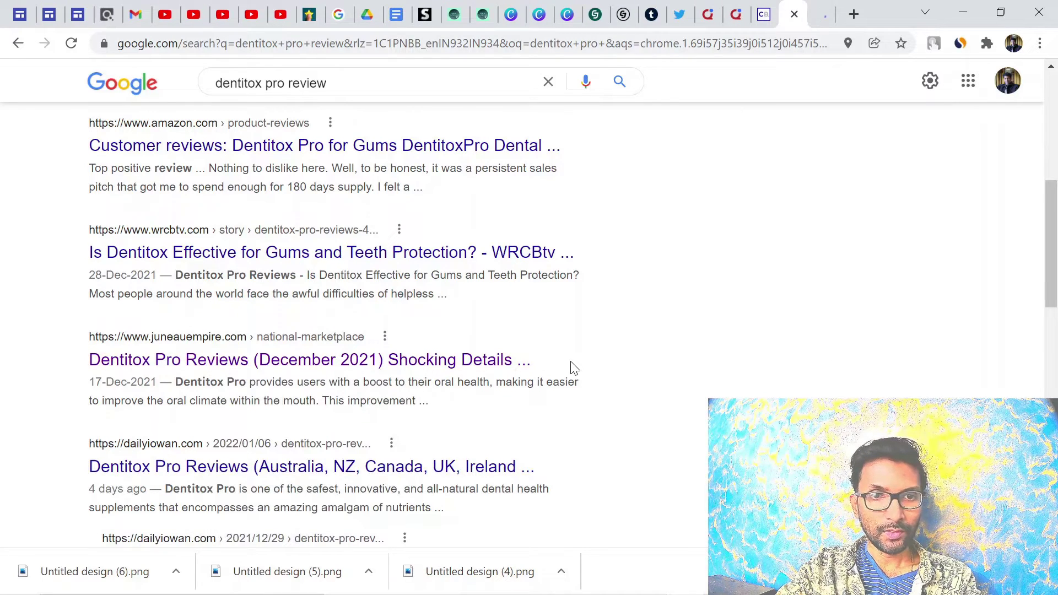
{"action": "key", "text": "ctrl+Tab"}
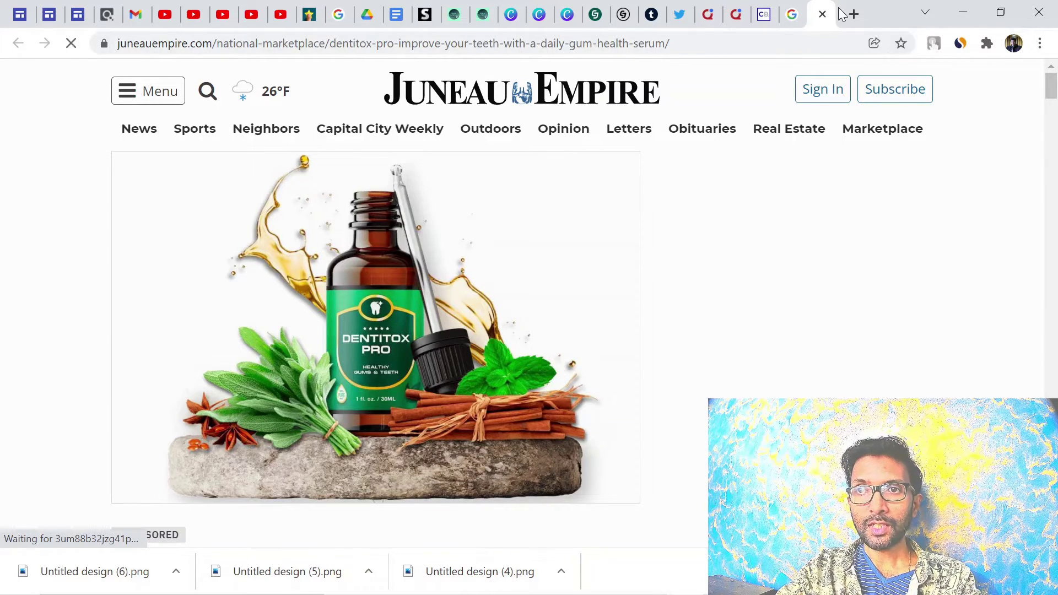
- Search Google for QuillBot in a new browser tab and open its Paraphrasing Tool page
{"action": "left_click", "coordinate": [854, 14]}
{"action": "left_click", "coordinate": [441, 325]}
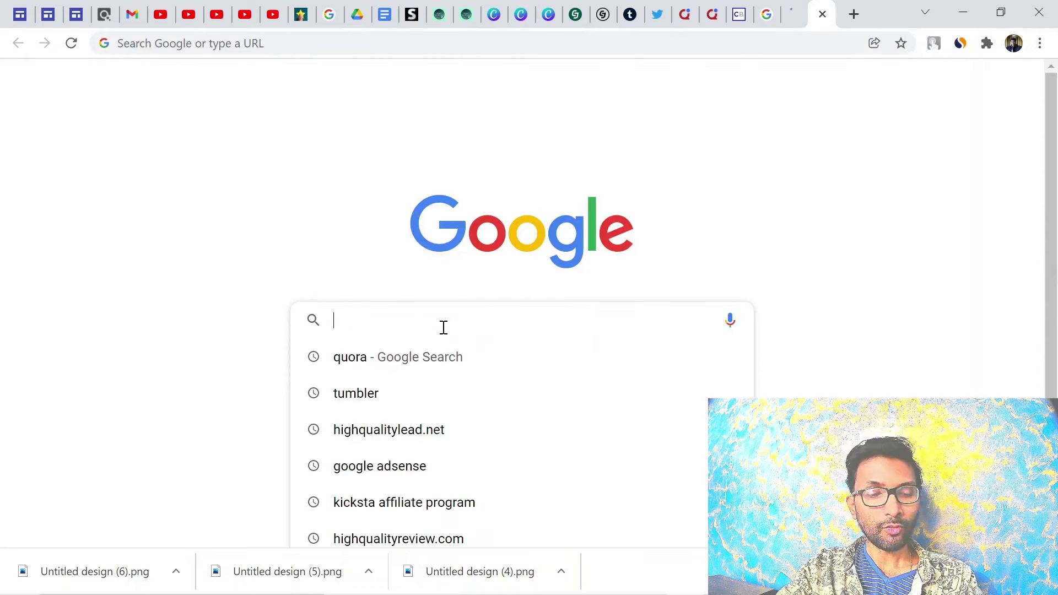
{"action": "type", "text": "quill"}
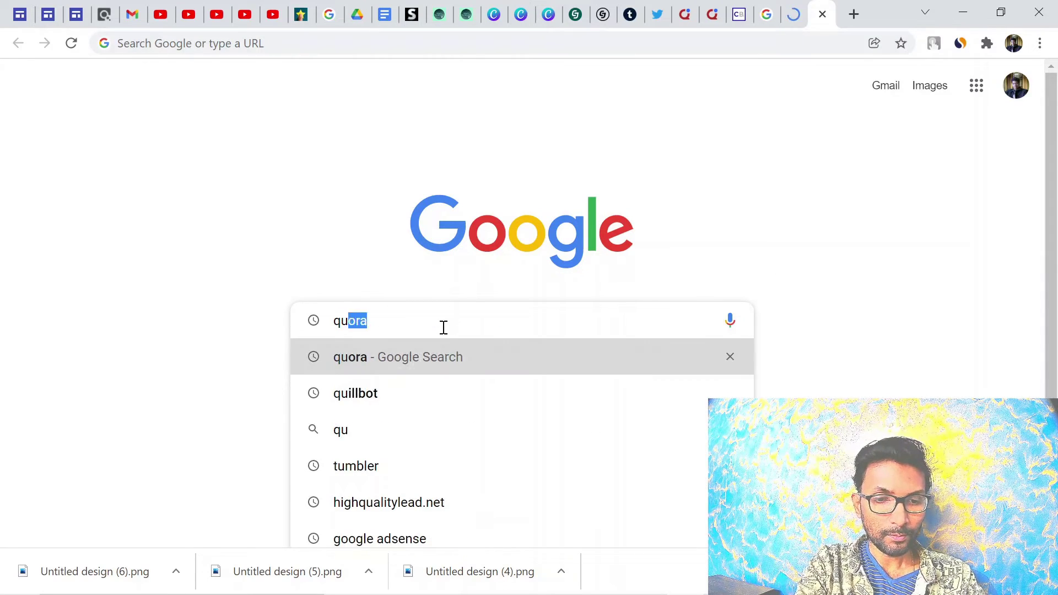
{"action": "key", "text": "Return"}
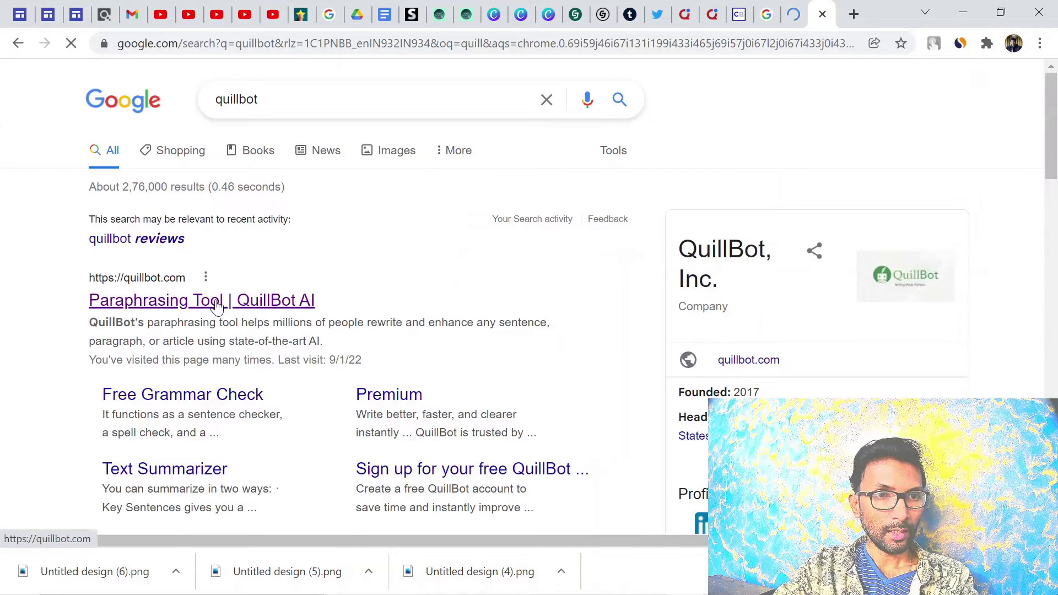
{"action": "left_click", "coordinate": [216, 301]}
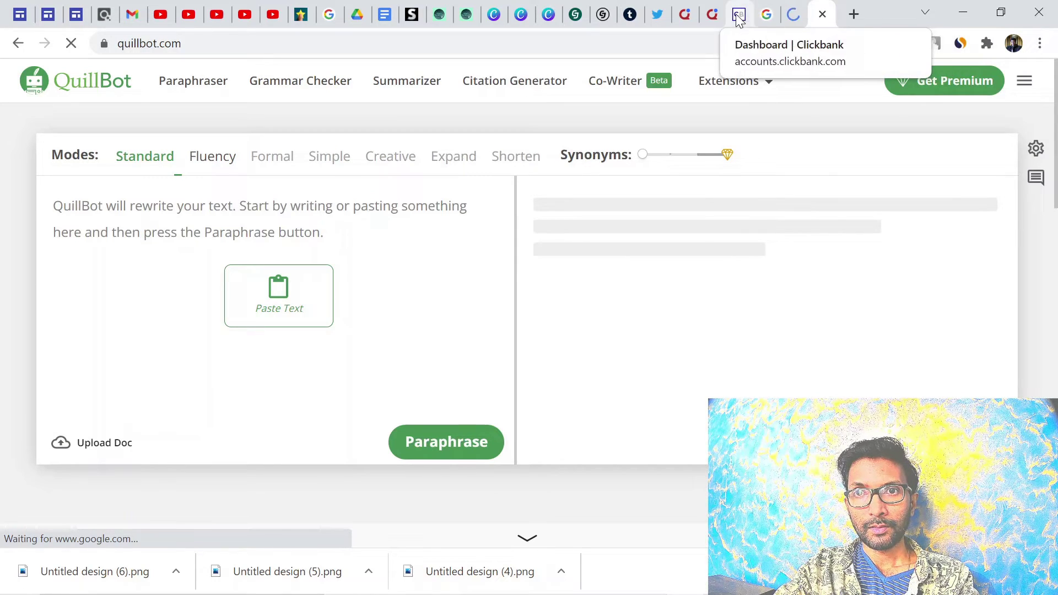
- Copy the "What is Dentitox Pro?" heading and its two paragraphs from the Juneau Empire article
{"action": "left_click", "coordinate": [769, 21]}
{"action": "left_click", "coordinate": [791, 20]}
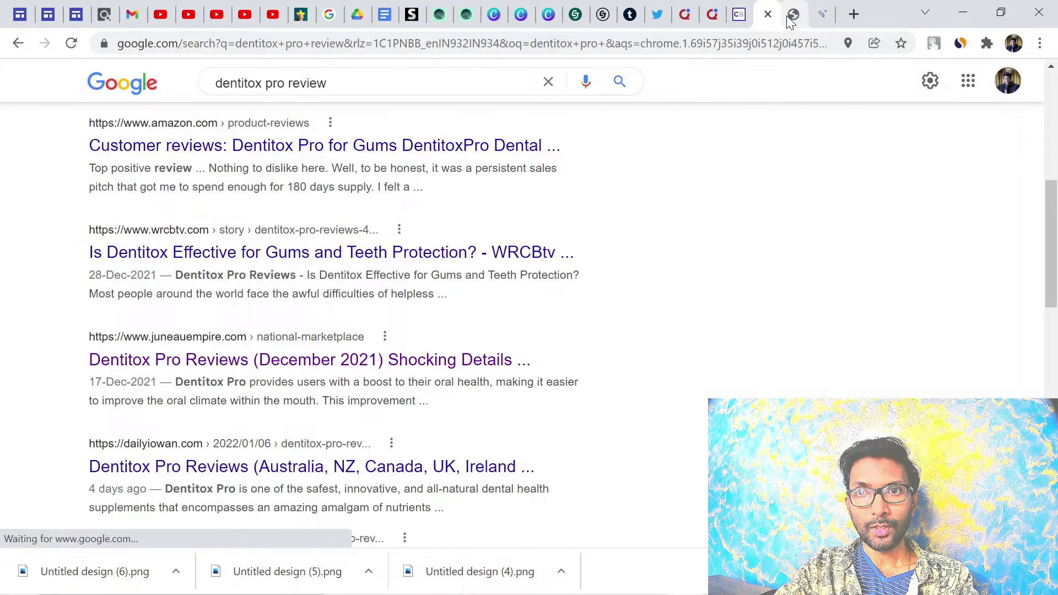
{"action": "scroll", "coordinate": [504, 200], "scroll_direction": "down", "scroll_amount": 8}
{"action": "scroll", "coordinate": [524, 253], "scroll_direction": "up", "scroll_amount": 3}
{"action": "scroll", "coordinate": [496, 265], "scroll_direction": "down", "scroll_amount": 3}
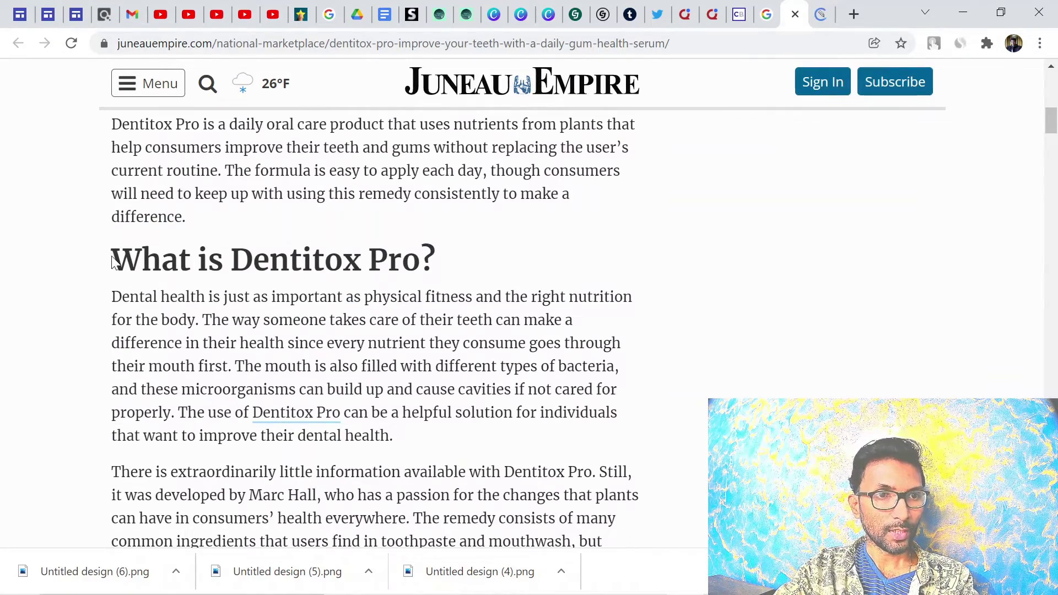
{"action": "left_click_drag", "start_coordinate": [113, 259], "coordinate": [613, 189]}
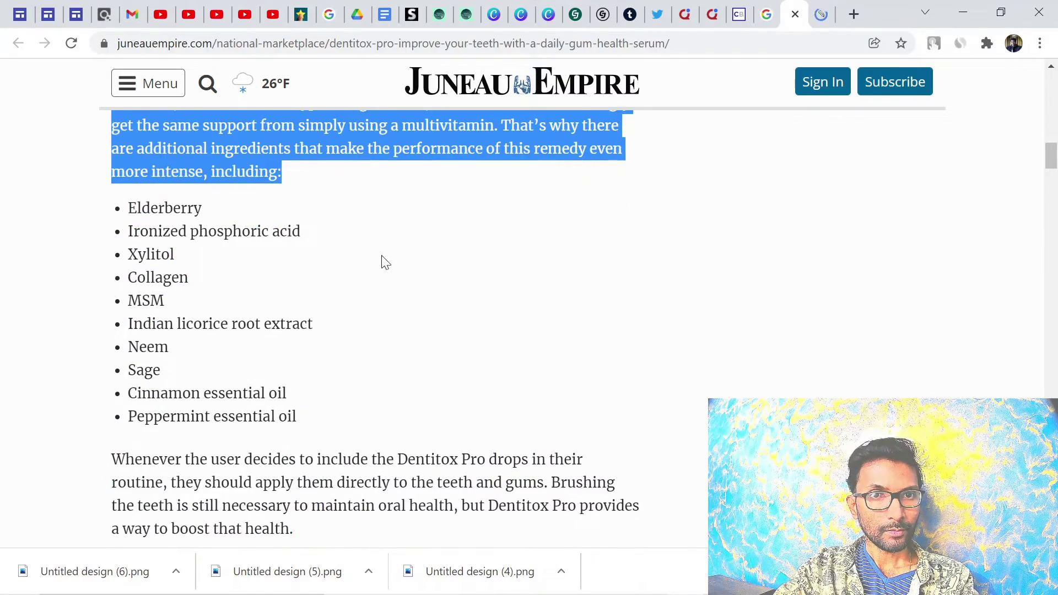
{"action": "scroll", "coordinate": [483, 300], "scroll_direction": "up", "scroll_amount": 9}
{"action": "scroll", "coordinate": [408, 328], "scroll_direction": "up", "scroll_amount": 3}
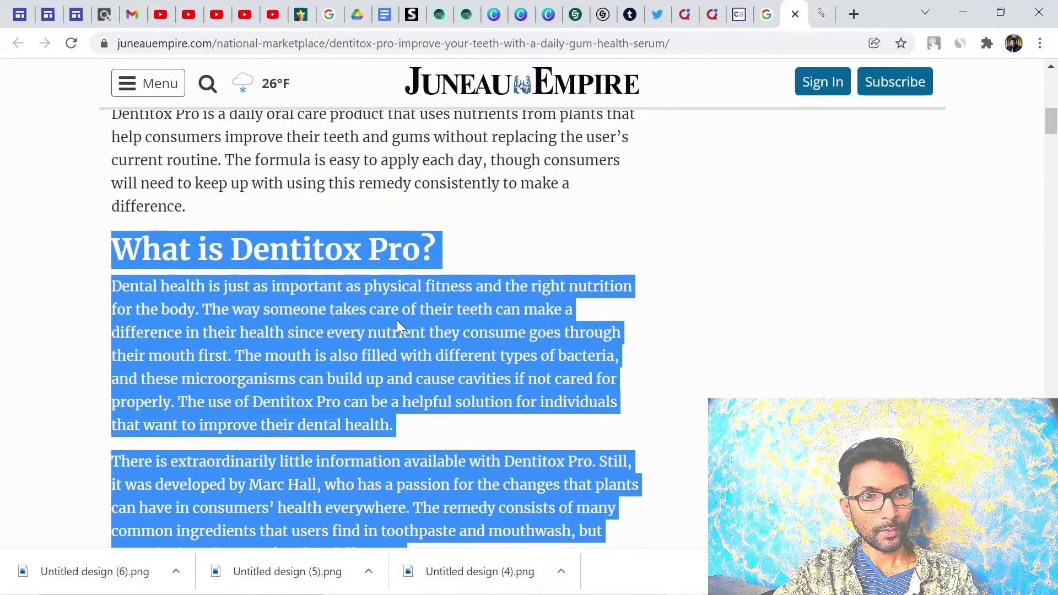
{"action": "left_click", "coordinate": [427, 313]}
{"action": "scroll", "coordinate": [330, 309], "scroll_direction": "down", "scroll_amount": 1}
{"action": "left_click_drag", "start_coordinate": [114, 166], "coordinate": [597, 482]}
{"action": "key", "text": "ctrl+c"}
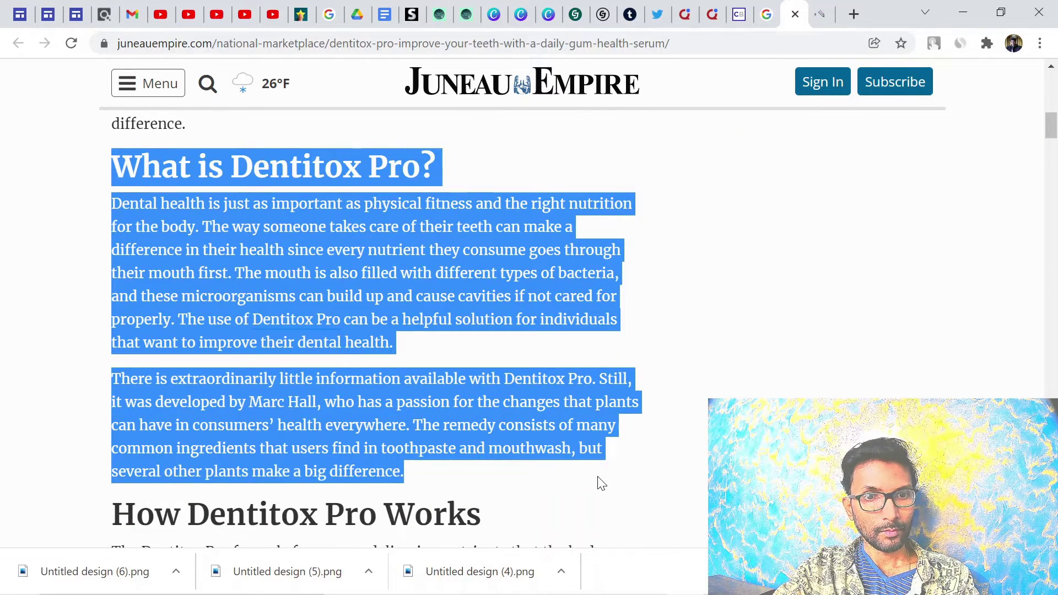
- Paste the copied section into the QuillBot paraphraser and delete its second paragraph
{"action": "left_click", "coordinate": [815, 17]}
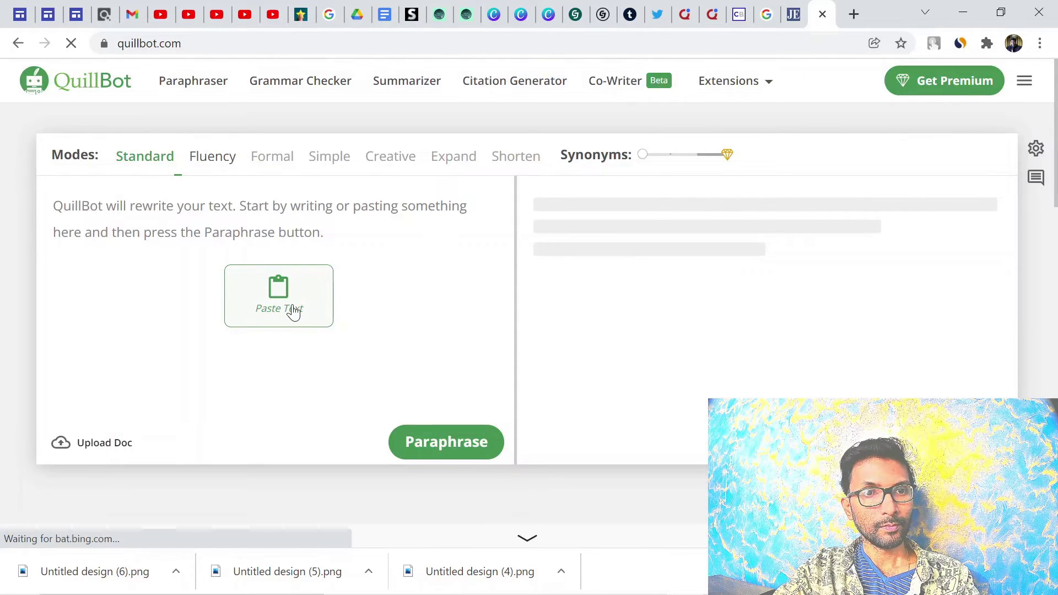
{"action": "left_click", "coordinate": [278, 292]}
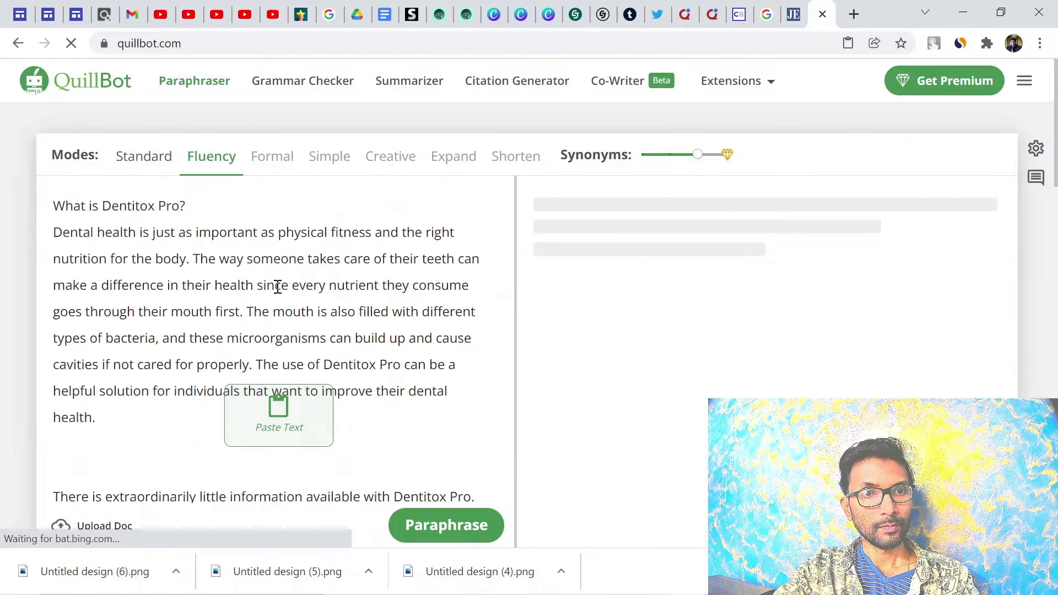
{"action": "scroll", "coordinate": [385, 381], "scroll_direction": "down", "scroll_amount": 5}
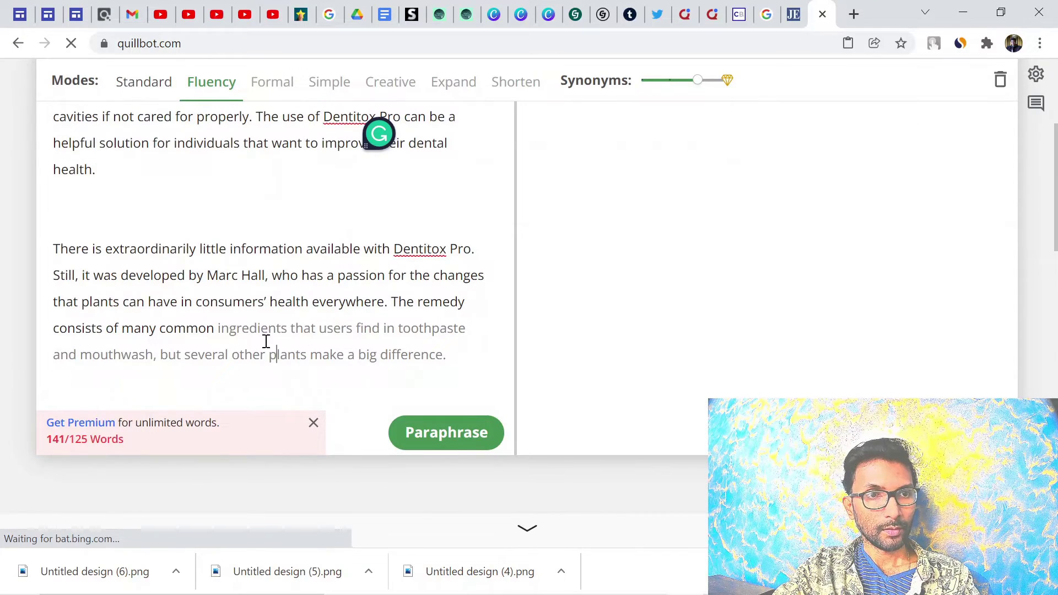
{"action": "left_click_drag", "start_coordinate": [42, 243], "coordinate": [494, 356]}
{"action": "key", "text": "BackSpace"}
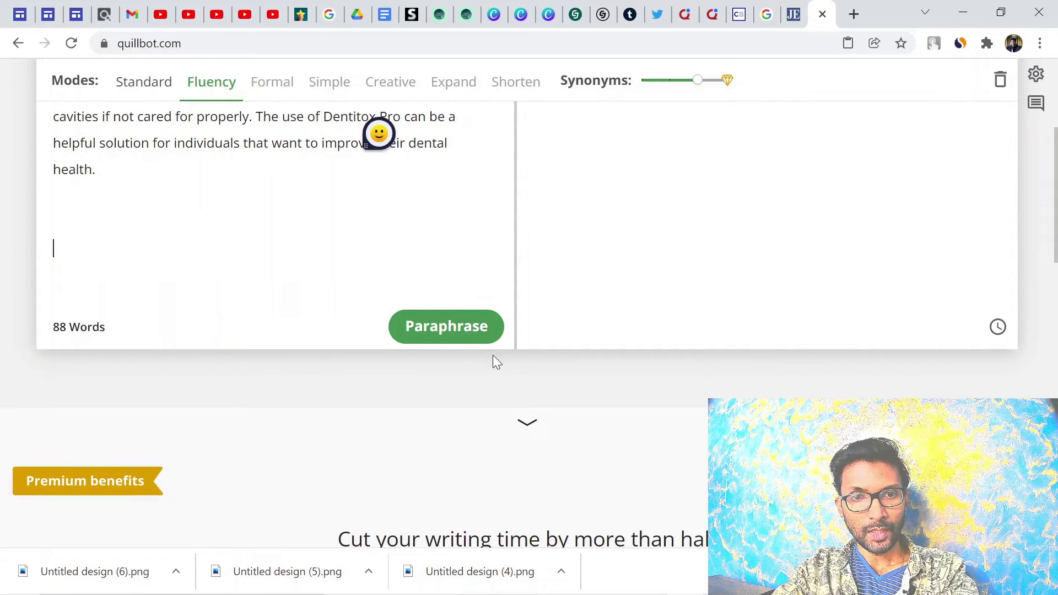
- Paraphrase the remaining text in Fluency mode and copy the rewritten version
{"action": "left_click", "coordinate": [441, 329]}
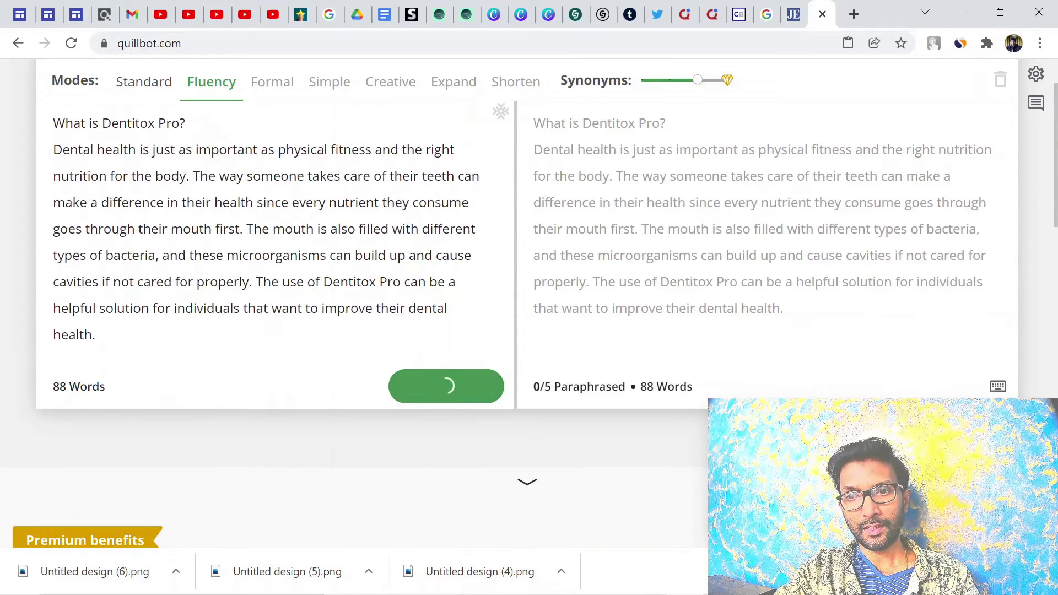
{"action": "scroll", "coordinate": [751, 333], "scroll_direction": "up", "scroll_amount": 2}
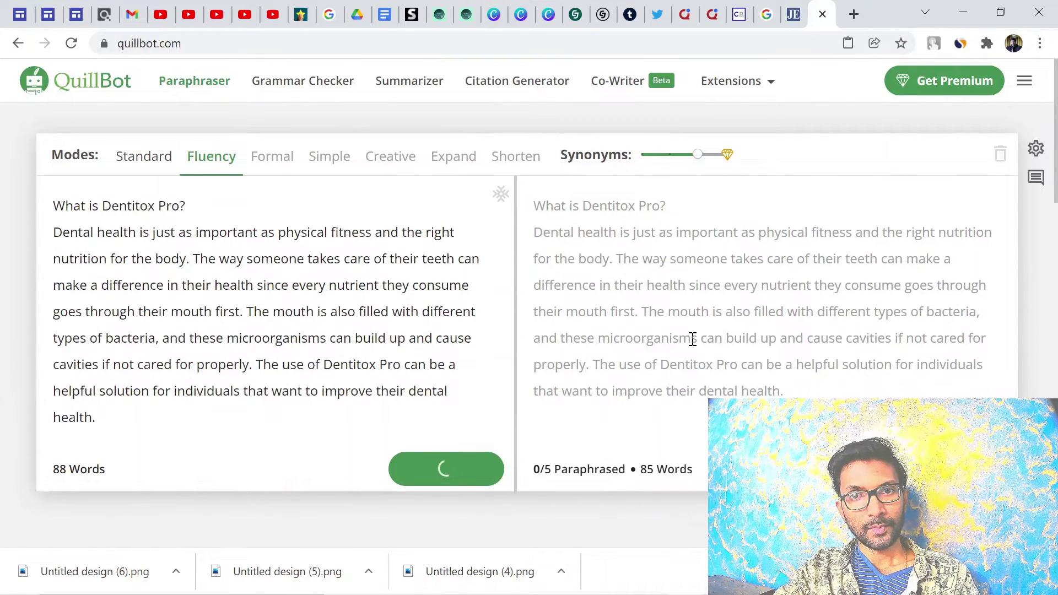
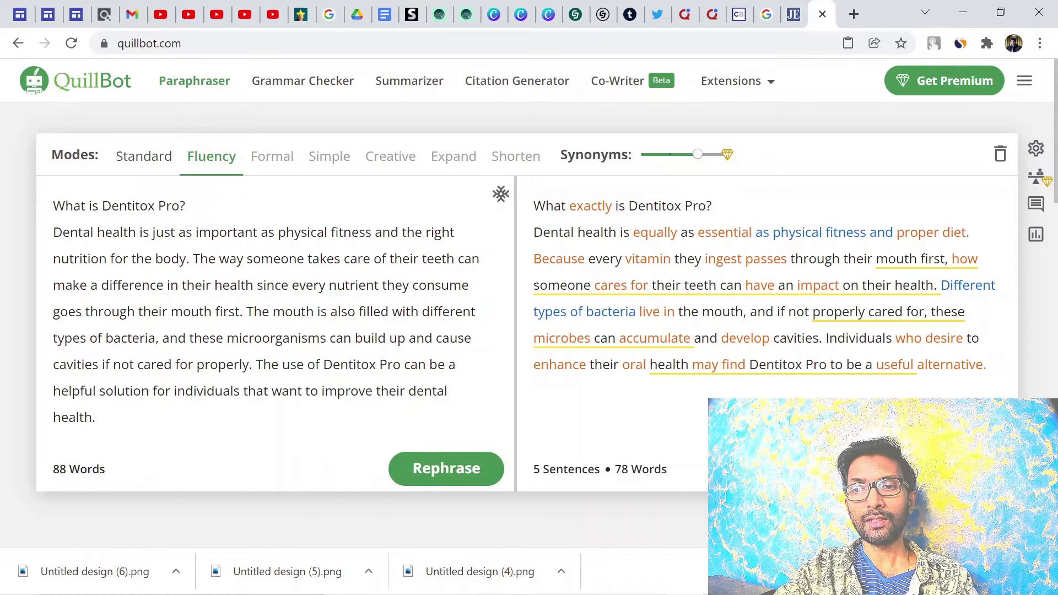
{"action": "key", "text": "ctrl+c"}
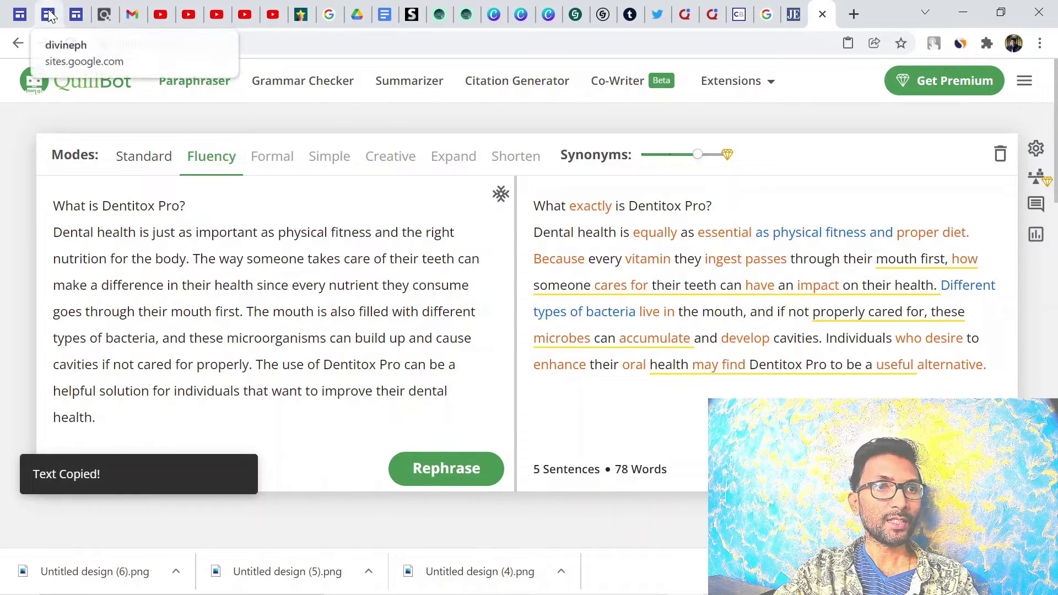
- Switch to the Google Sites editor and replace the review page's introductory text block with the paraphrased text
{"action": "left_click", "coordinate": [19, 14]}
{"action": "scroll", "coordinate": [335, 302], "scroll_direction": "down", "scroll_amount": 3}
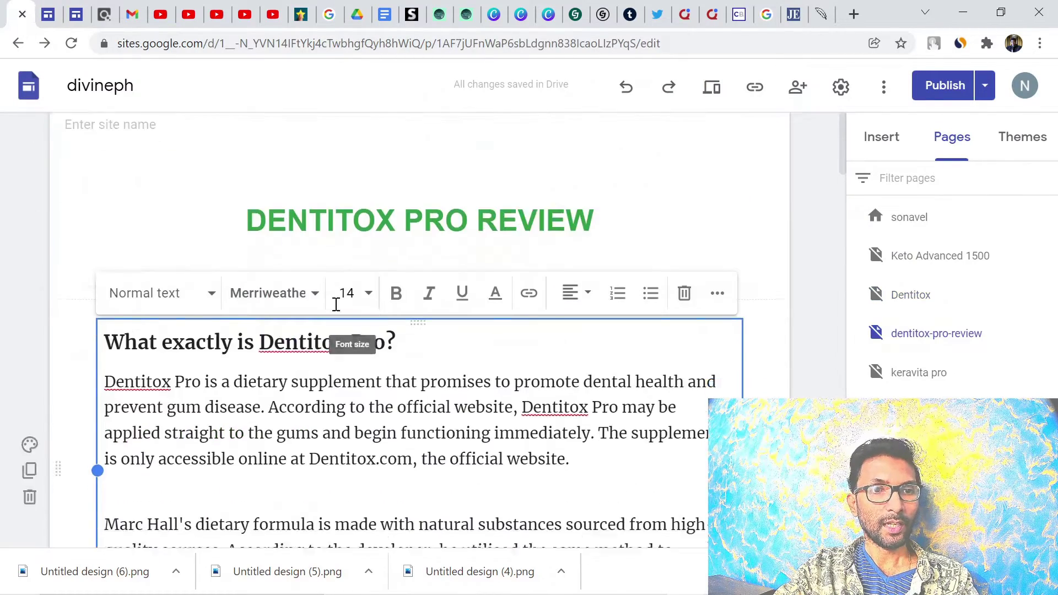
{"action": "key", "text": "ctrl+a"}
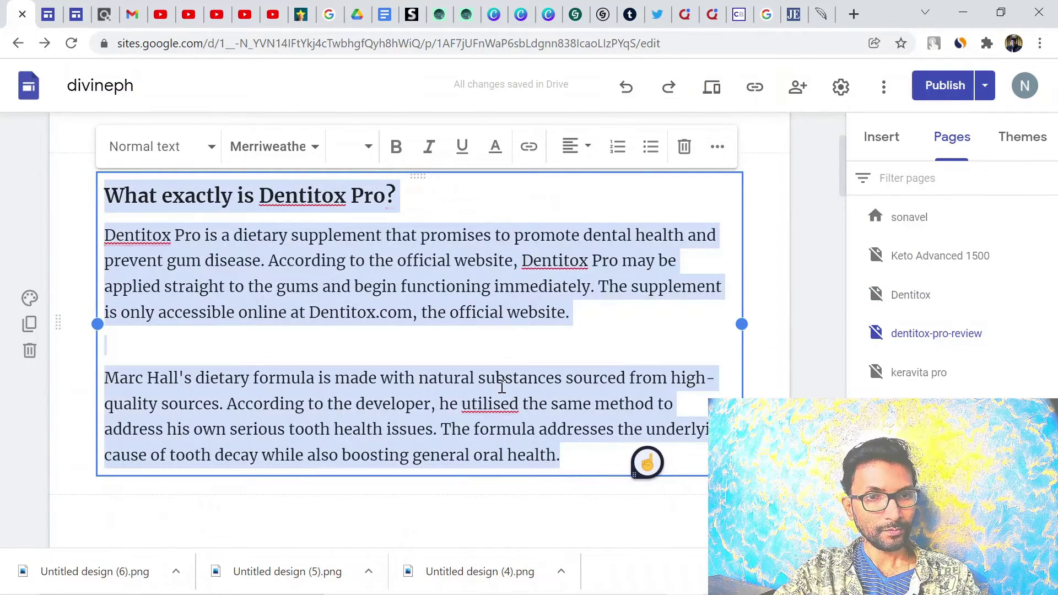
{"action": "key", "text": "ctrl+v"}
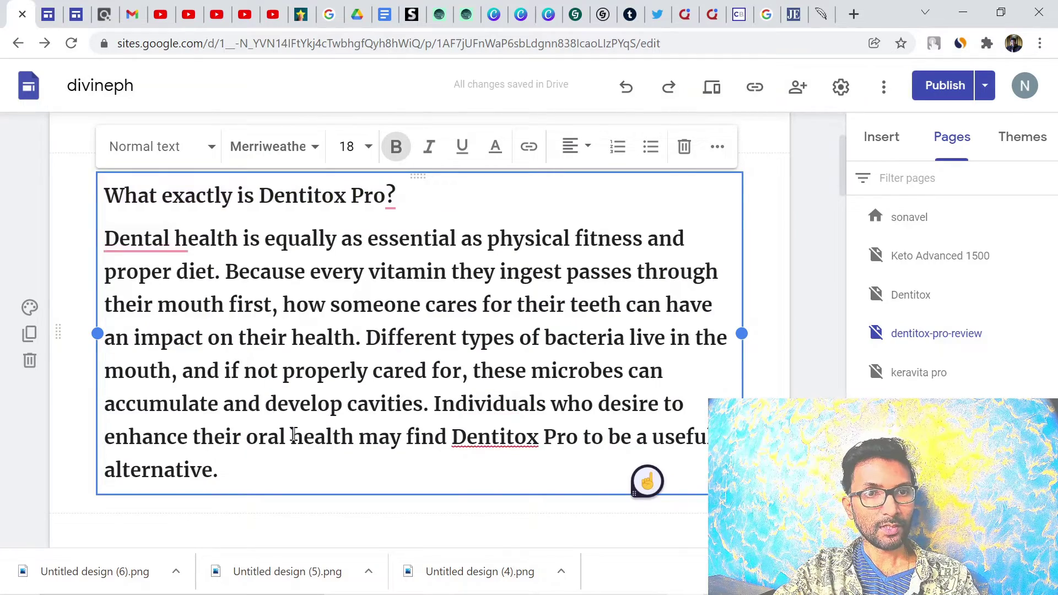
- Remove bold from the paragraph under "What exactly is Dentitox Pro?" and set its font size to 12
{"action": "left_click_drag", "start_coordinate": [276, 472], "coordinate": [104, 238]}
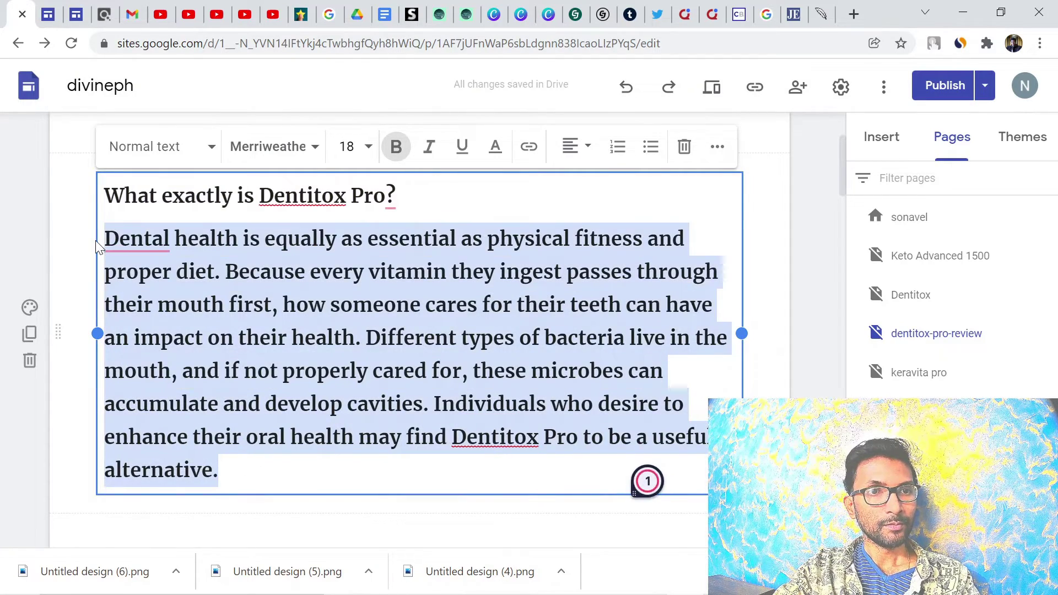
{"action": "left_click", "coordinate": [396, 146]}
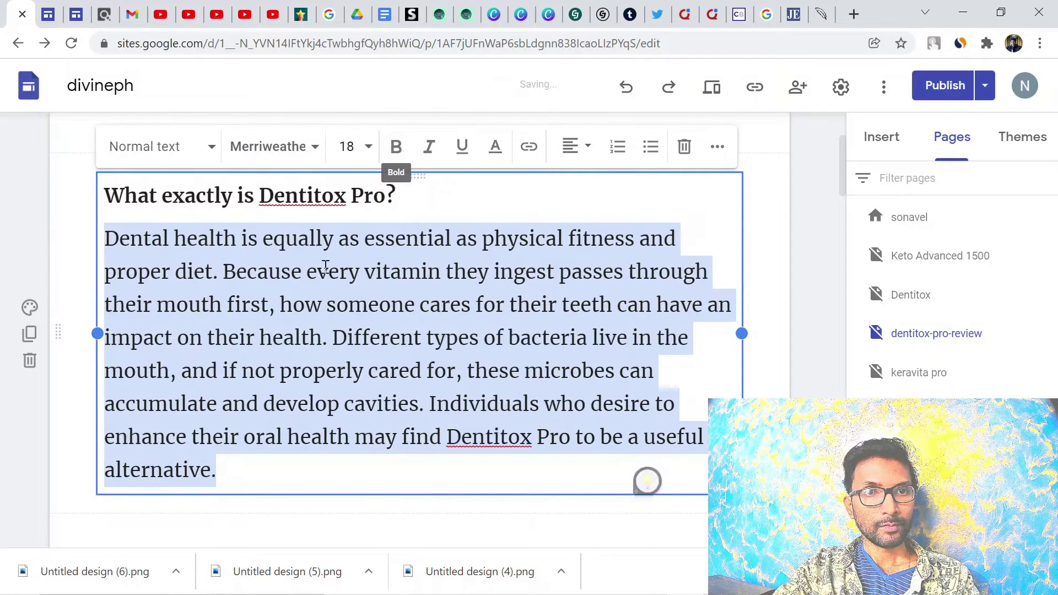
{"action": "left_click", "coordinate": [369, 148]}
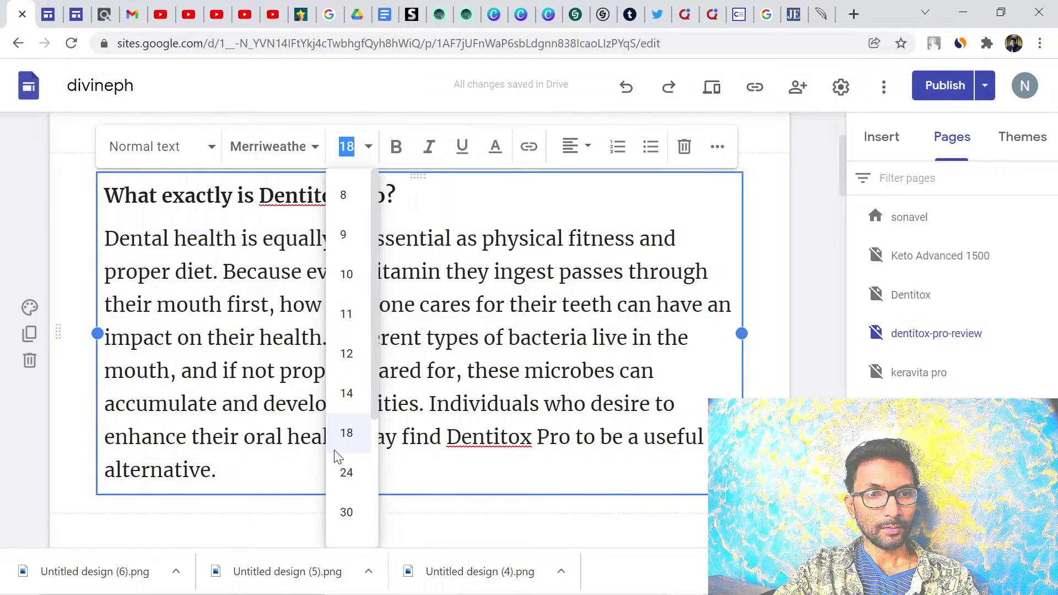
{"action": "left_click", "coordinate": [352, 368]}
{"action": "left_click", "coordinate": [558, 323]}
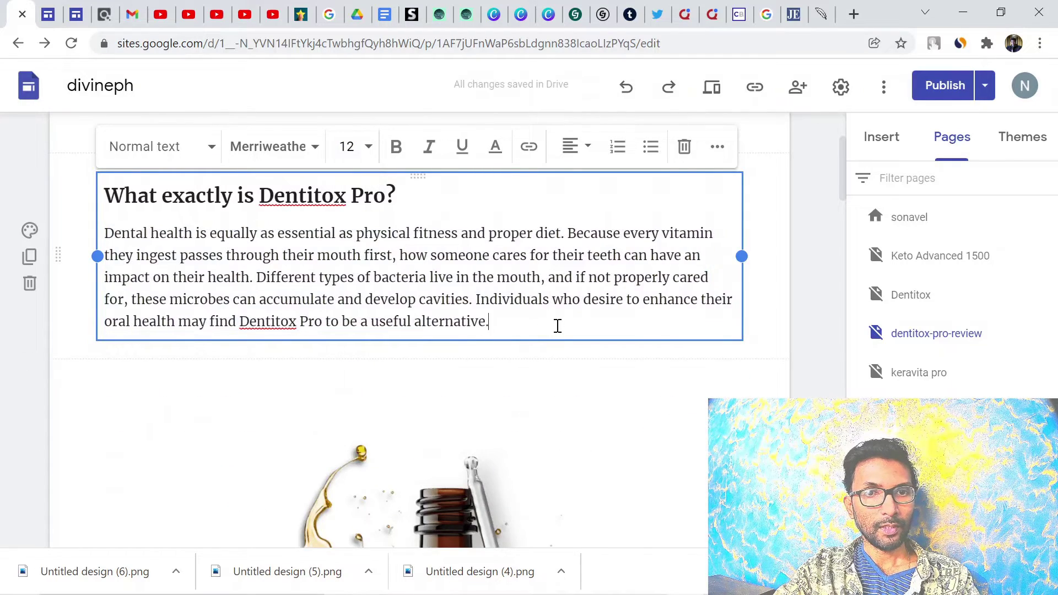
- Delete the Dentitox Pro bottle image below the introductory text block
{"action": "scroll", "coordinate": [556, 323], "scroll_direction": "down", "scroll_amount": 5}
{"action": "left_click", "coordinate": [480, 377]}
{"action": "scroll", "coordinate": [496, 364], "scroll_direction": "down", "scroll_amount": 7}
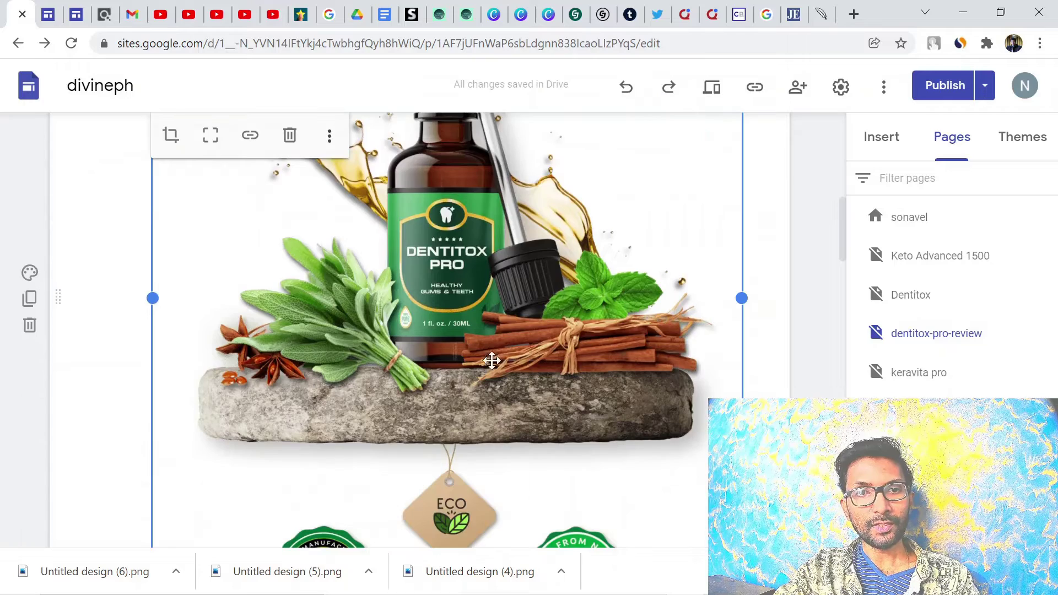
{"action": "scroll", "coordinate": [504, 351], "scroll_direction": "up", "scroll_amount": 4}
{"action": "scroll", "coordinate": [504, 350], "scroll_direction": "up", "scroll_amount": 3}
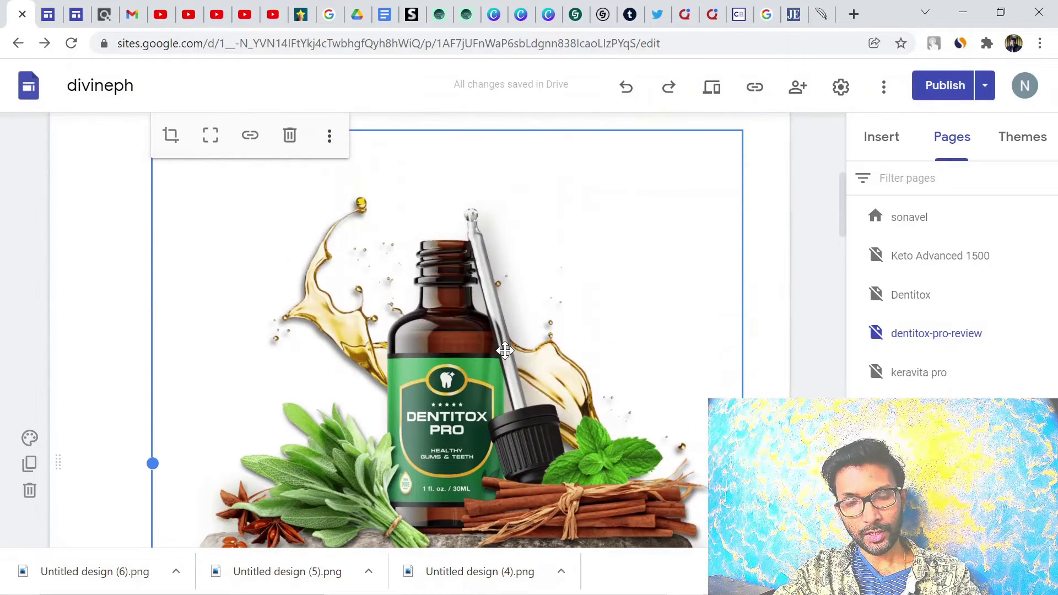
{"action": "left_click", "coordinate": [290, 135]}
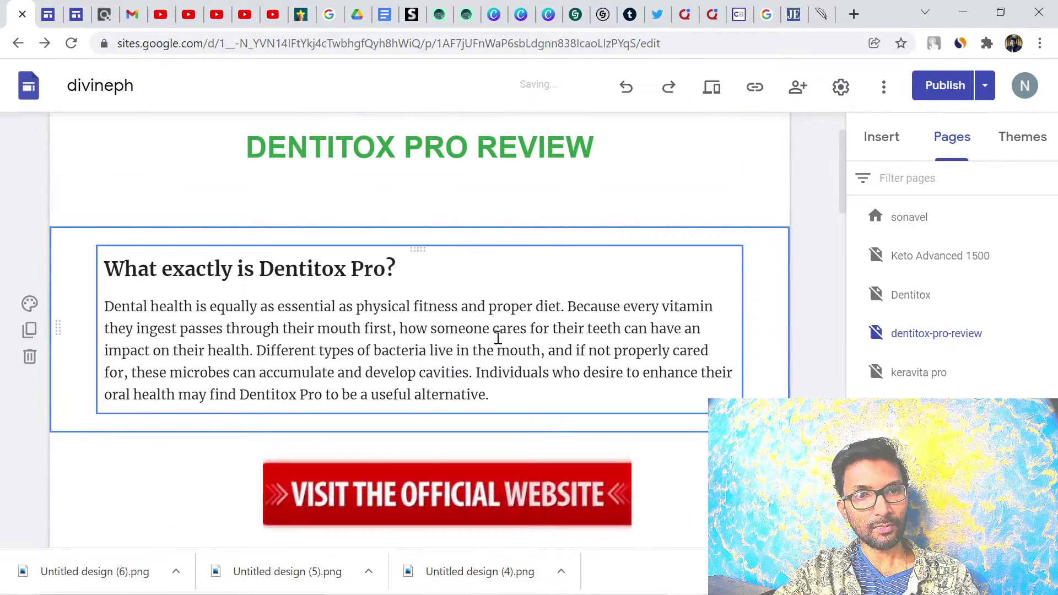
- Upload the picture "image (1)" from the Downloads folder to the review page
{"action": "scroll", "coordinate": [607, 364], "scroll_direction": "up", "scroll_amount": 2}
{"action": "scroll", "coordinate": [654, 374], "scroll_direction": "down", "scroll_amount": 2}
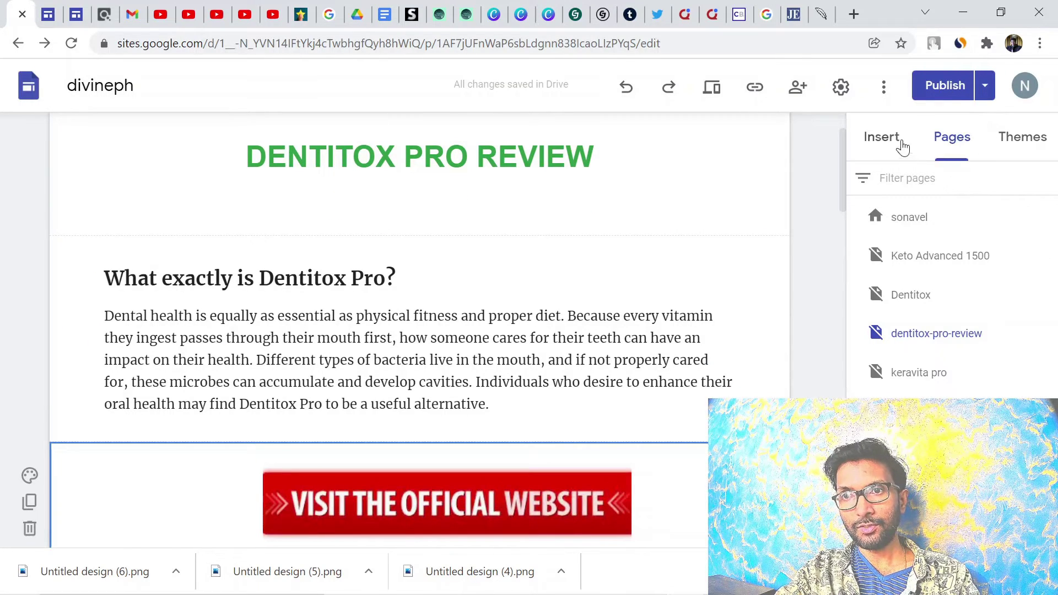
{"action": "left_click", "coordinate": [881, 141]}
{"action": "left_click", "coordinate": [1004, 207]}
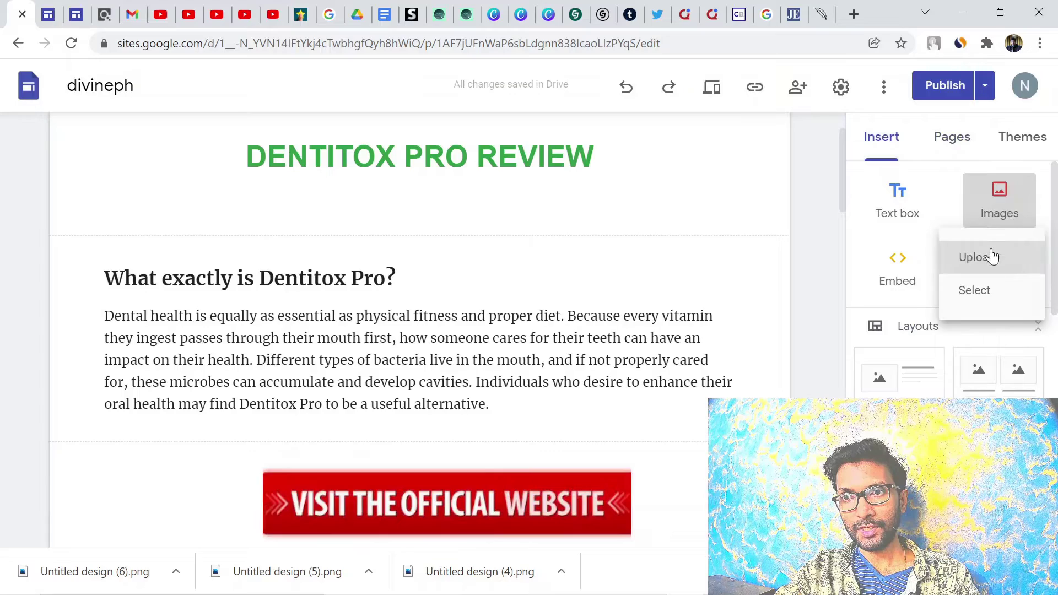
{"action": "left_click", "coordinate": [992, 256]}
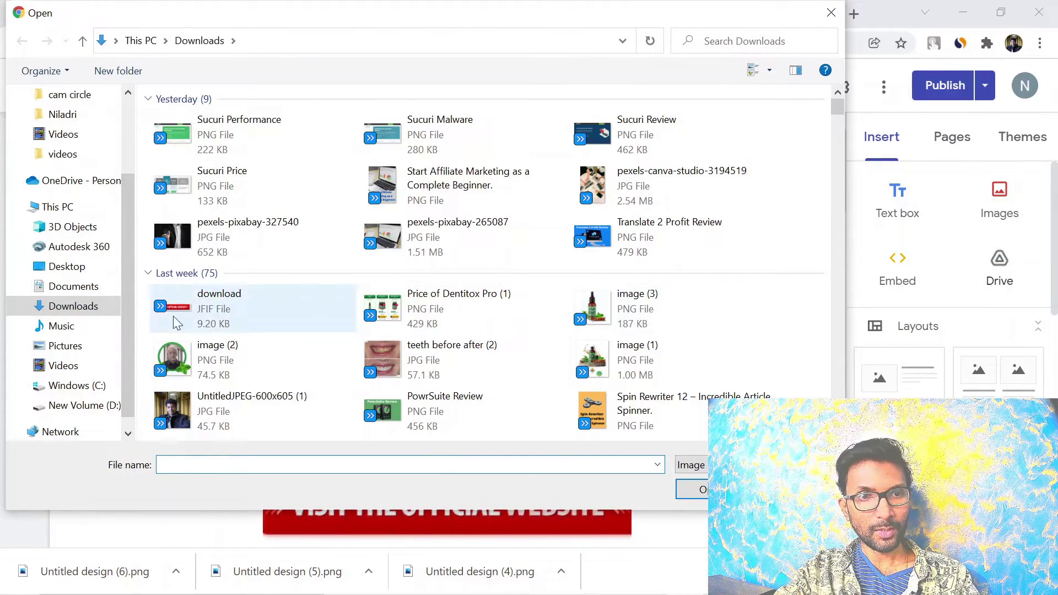
{"action": "scroll", "coordinate": [455, 359], "scroll_direction": "down", "scroll_amount": 3}
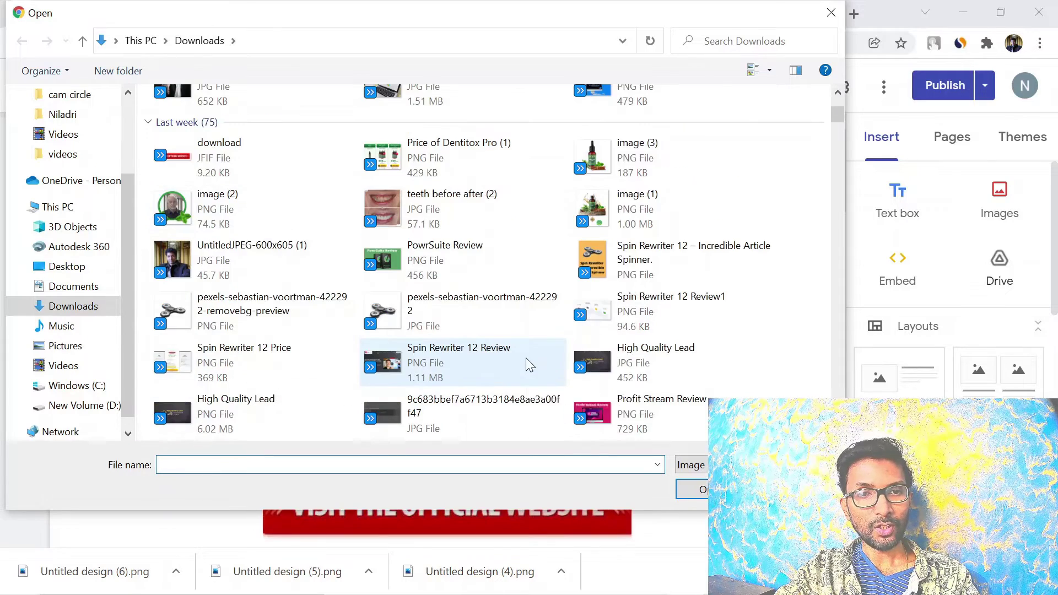
{"action": "left_click", "coordinate": [609, 204]}
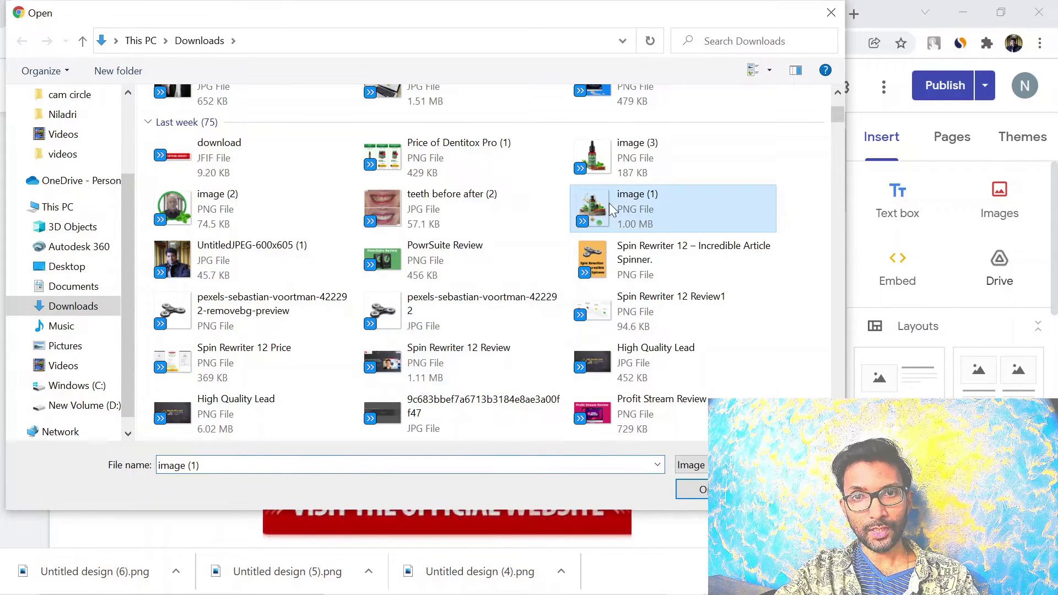
{"action": "left_click", "coordinate": [692, 489]}
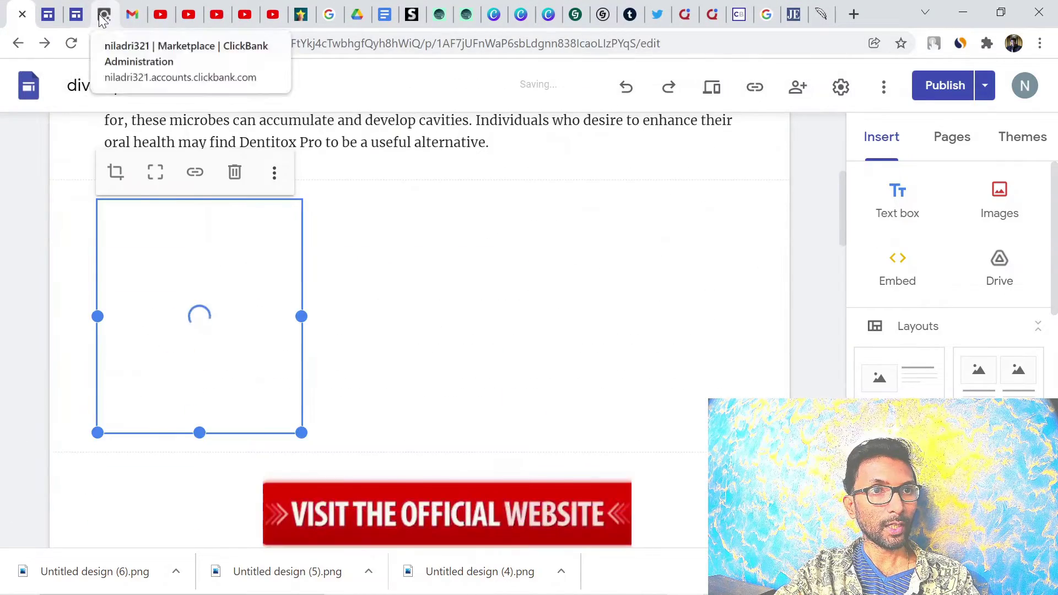
- Open the Dentitox Pro sales page and look through it to the product bottle picture
{"action": "left_click", "coordinate": [104, 15]}
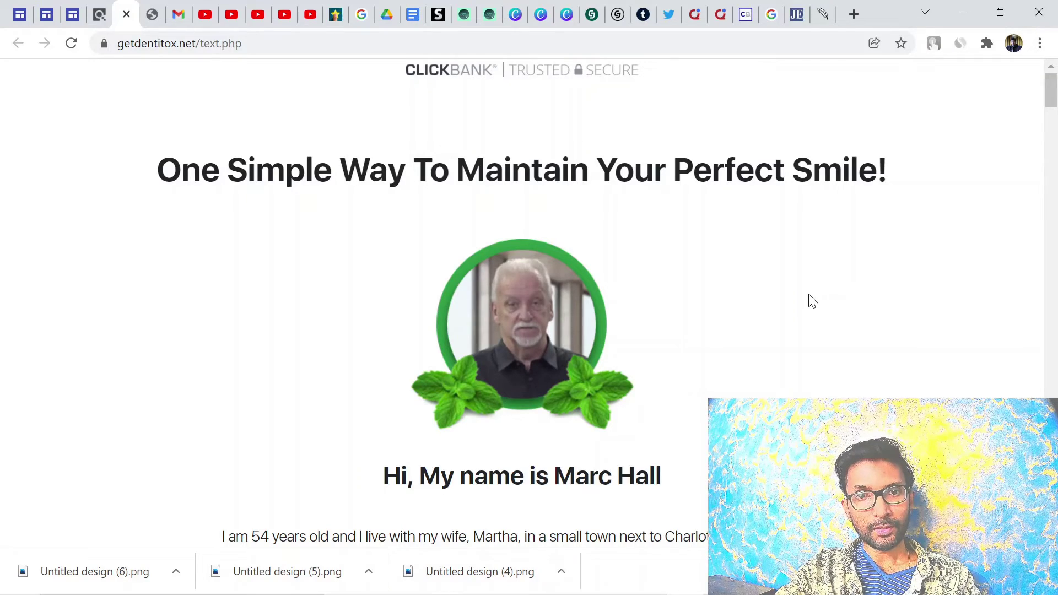
{"action": "scroll", "coordinate": [812, 301], "scroll_direction": "down", "scroll_amount": 20}
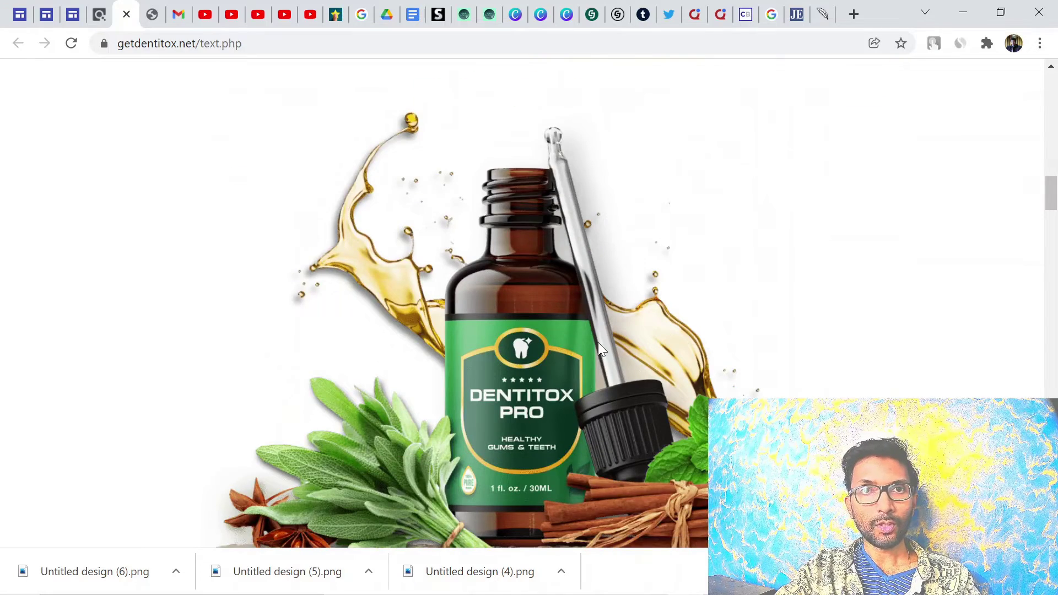
{"action": "scroll", "coordinate": [598, 340], "scroll_direction": "down", "scroll_amount": 5}
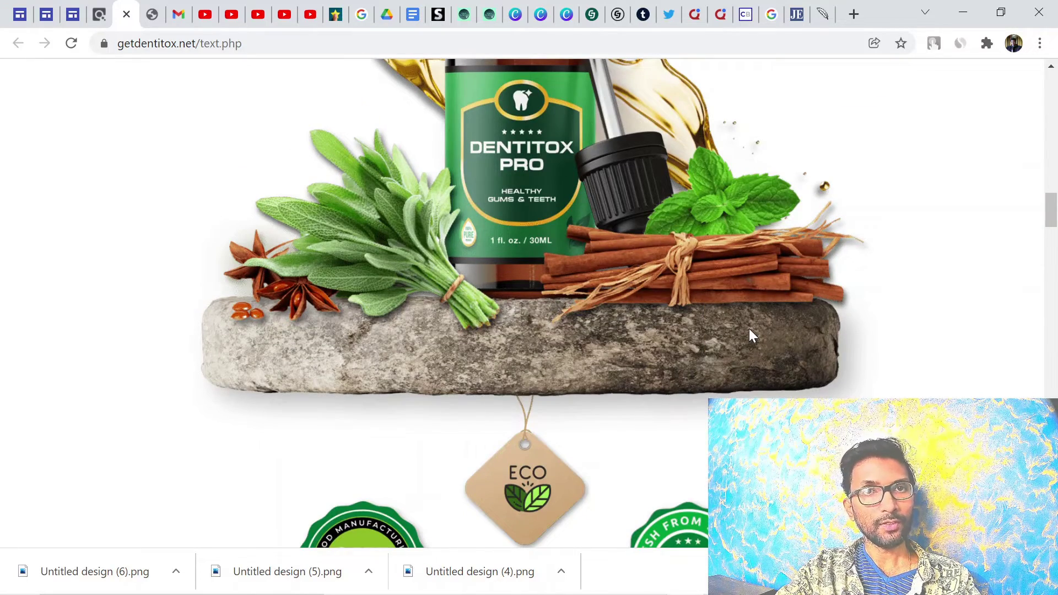
- Switch back to the Google Sites editor and check the uploaded product picture on the review page
{"action": "key", "text": "ctrl+1"}
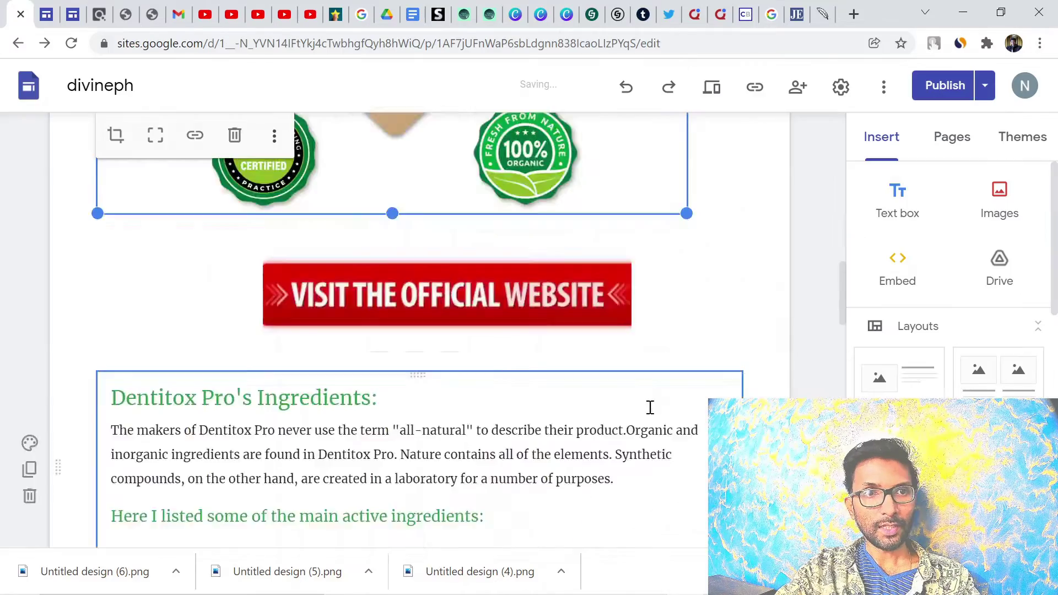
{"action": "scroll", "coordinate": [642, 409], "scroll_direction": "up", "scroll_amount": 5}
{"action": "scroll", "coordinate": [639, 406], "scroll_direction": "up", "scroll_amount": 5}
{"action": "scroll", "coordinate": [639, 406], "scroll_direction": "down", "scroll_amount": 4}
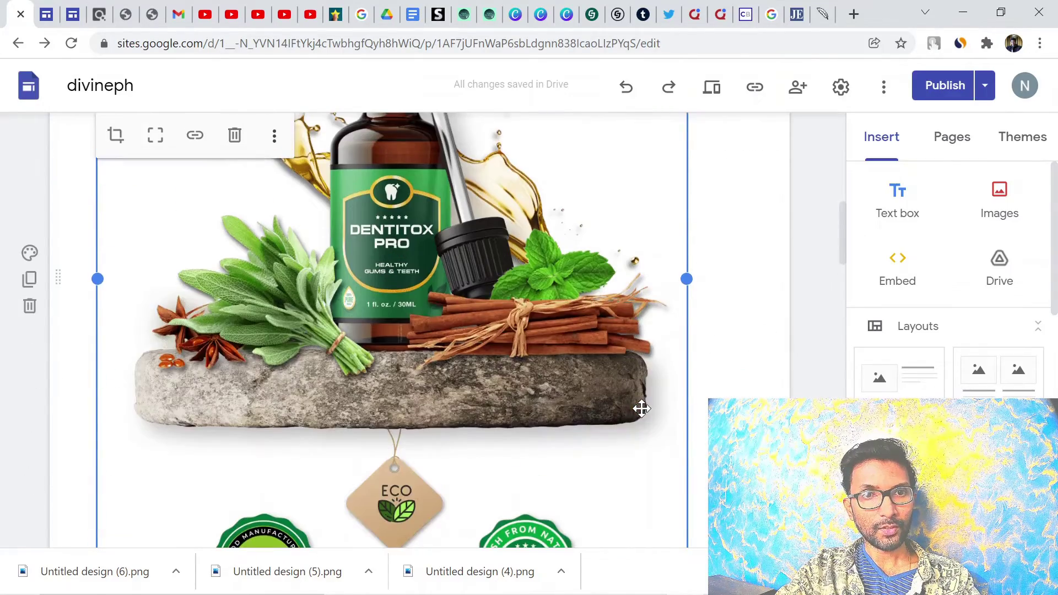
{"action": "scroll", "coordinate": [948, 276], "scroll_direction": "down", "scroll_amount": 3}
{"action": "scroll", "coordinate": [793, 361], "scroll_direction": "down", "scroll_amount": 8}
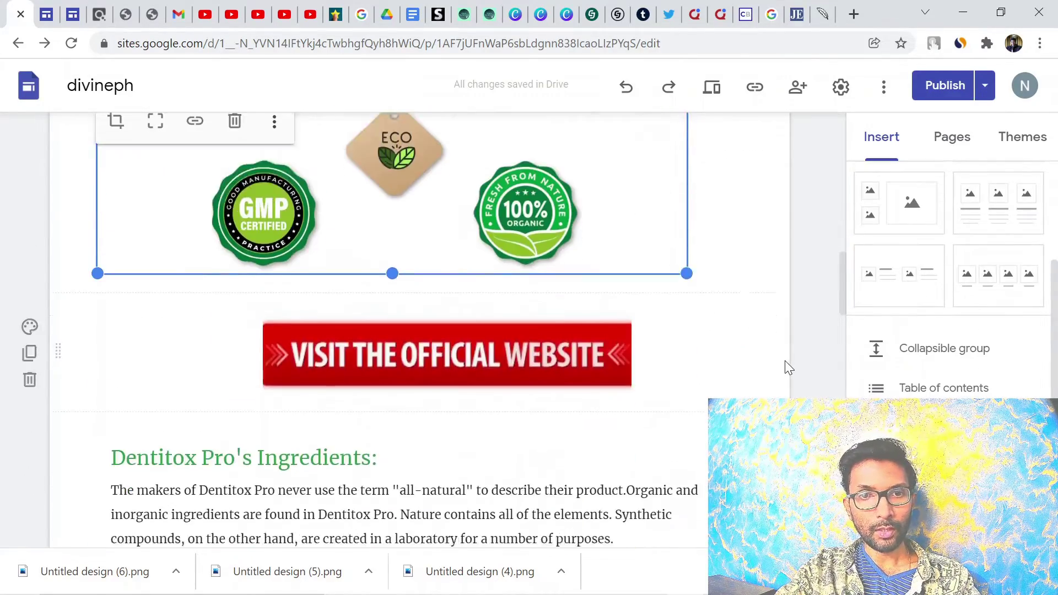
- Inspect the link attached to the "VISIT THE OFFICIAL WEBSITE" banner below the product picture
{"action": "left_click", "coordinate": [408, 303]}
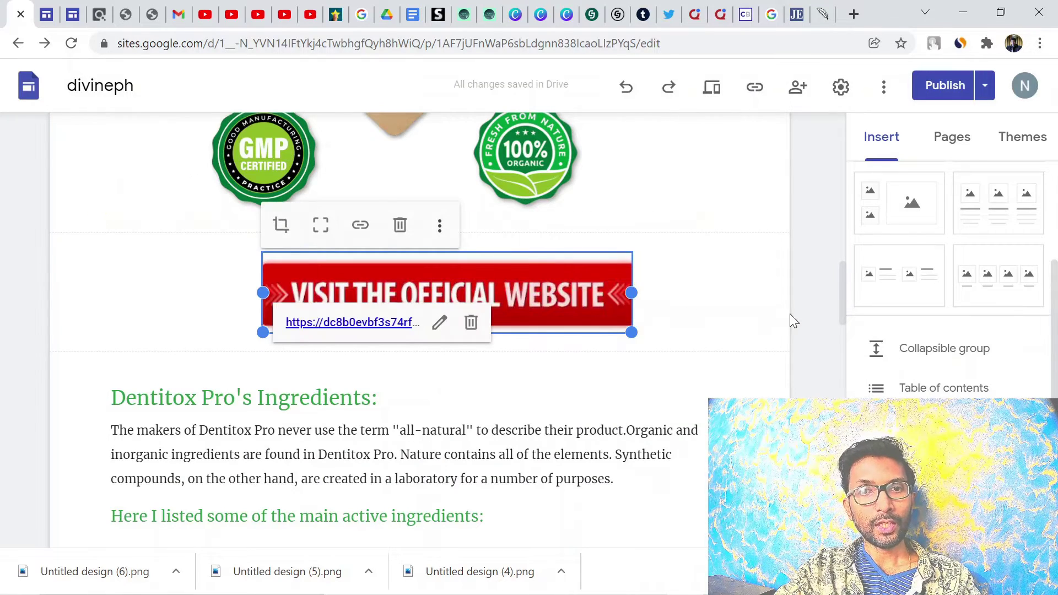
{"action": "left_click", "coordinate": [819, 276]}
{"action": "left_click", "coordinate": [547, 298]}
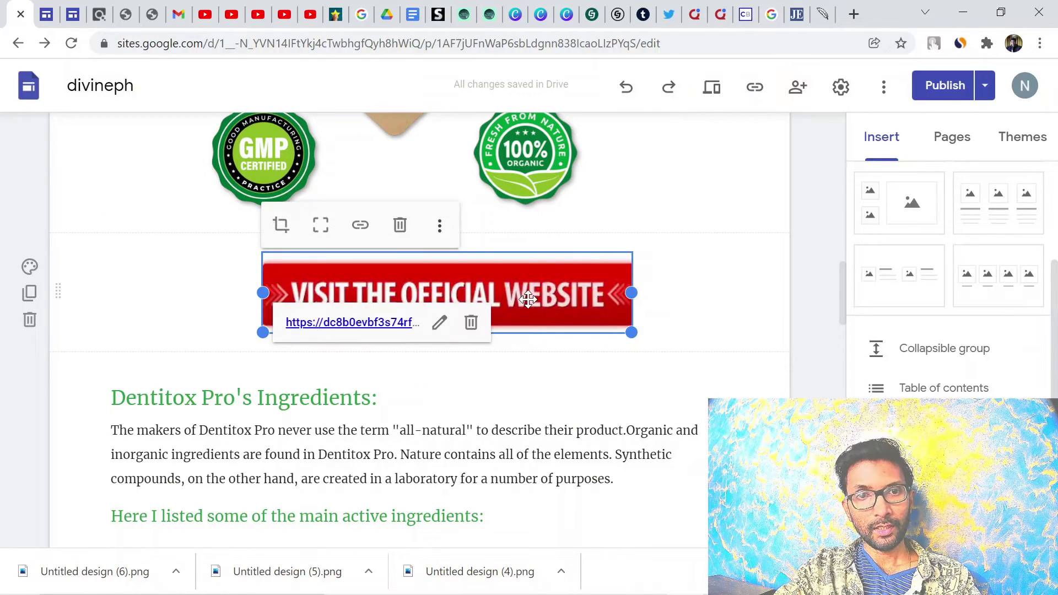
{"action": "left_click", "coordinate": [813, 279]}
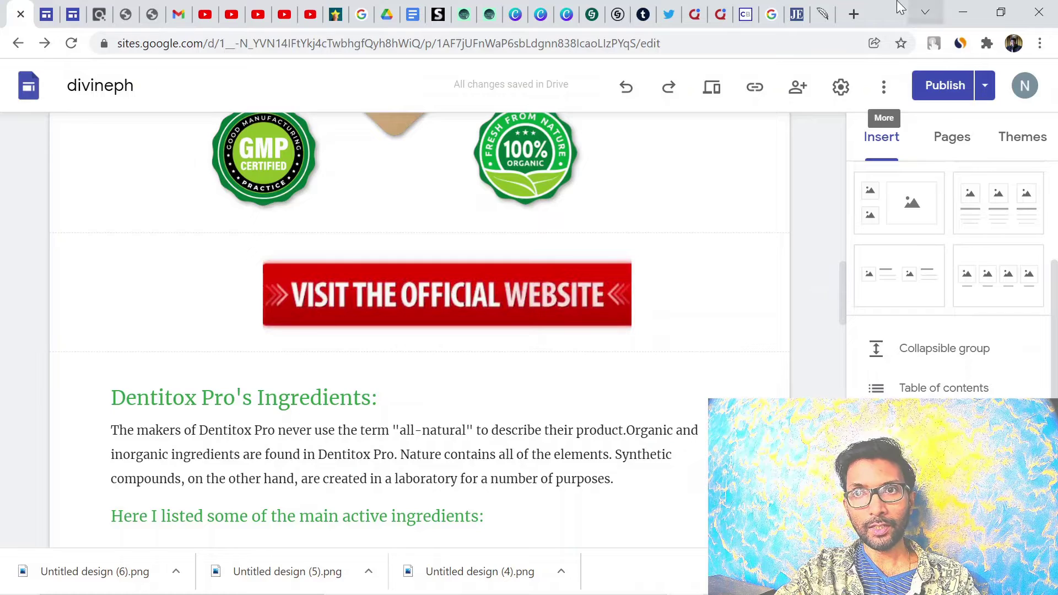
- Search Google Images for "visit official website" in a new browser tab and browse the banner designs
{"action": "left_click", "coordinate": [854, 14]}
{"action": "left_click", "coordinate": [462, 322]}
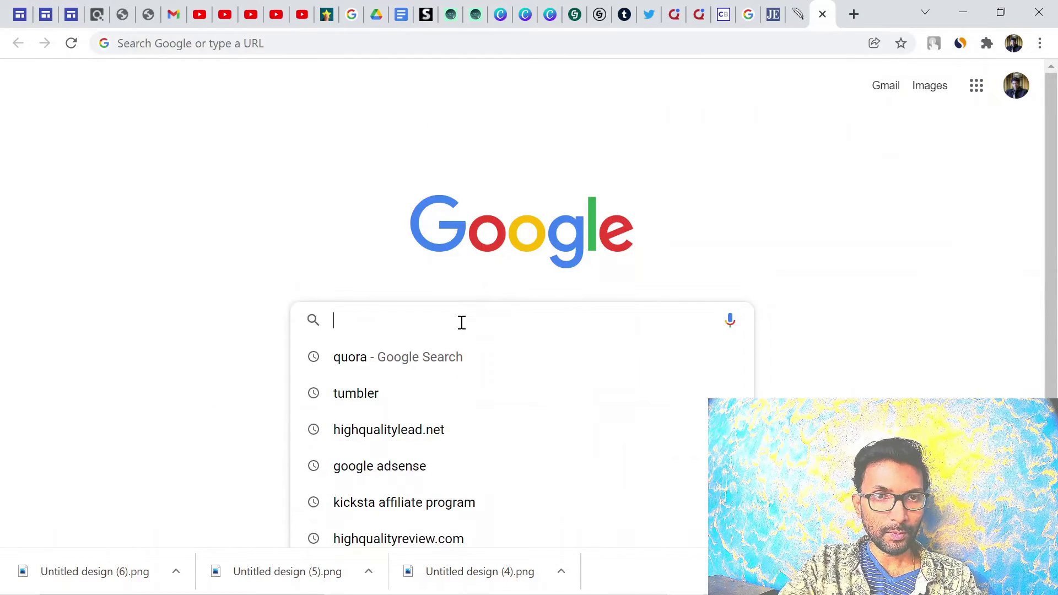
{"action": "left_click", "coordinate": [20, 14]}
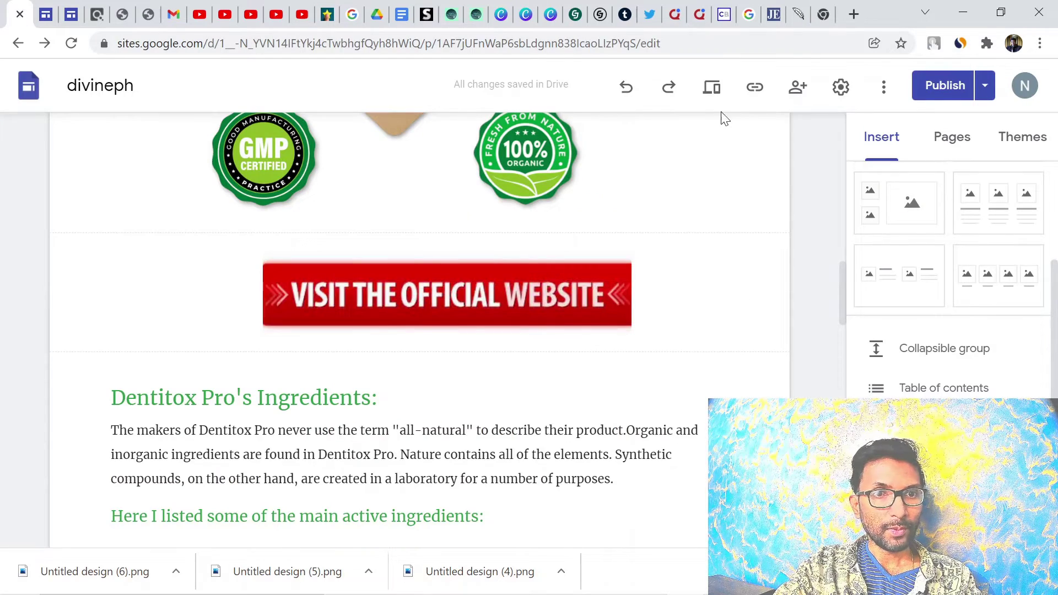
{"action": "left_click", "coordinate": [823, 14]}
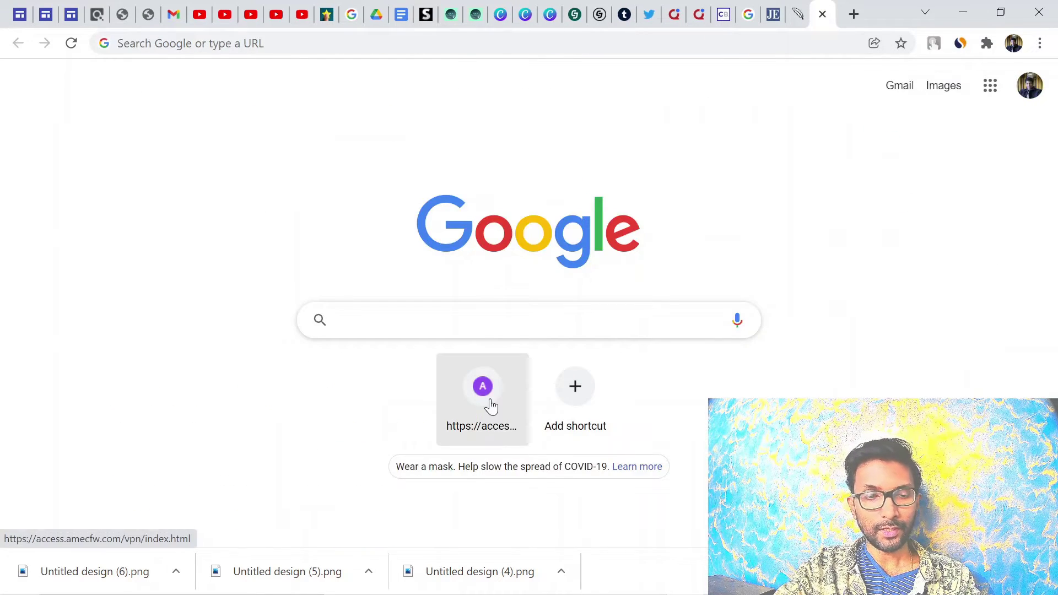
{"action": "type", "text": "visit"}
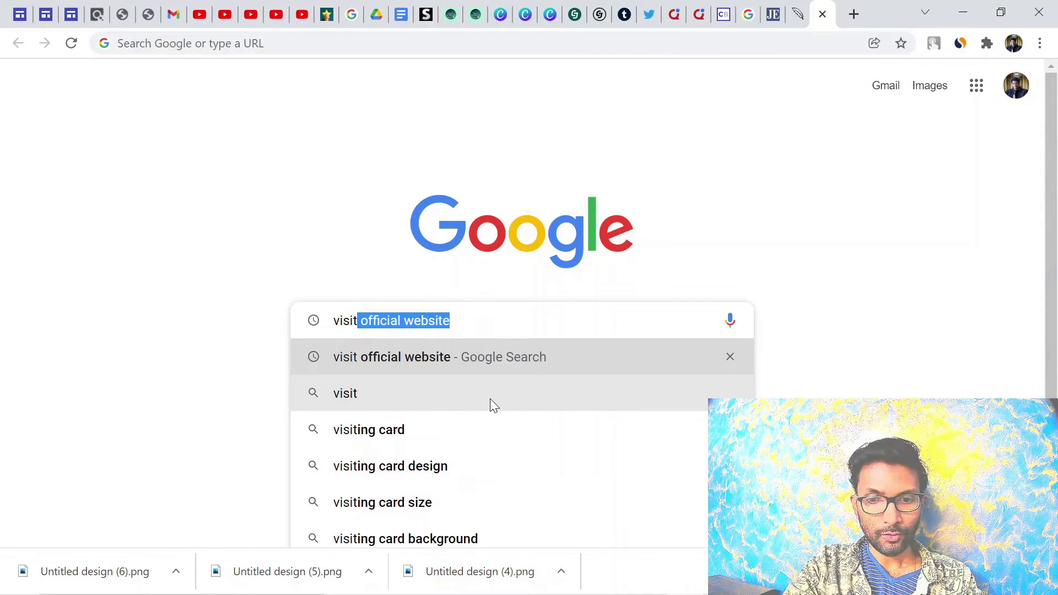
{"action": "key", "text": "Return"}
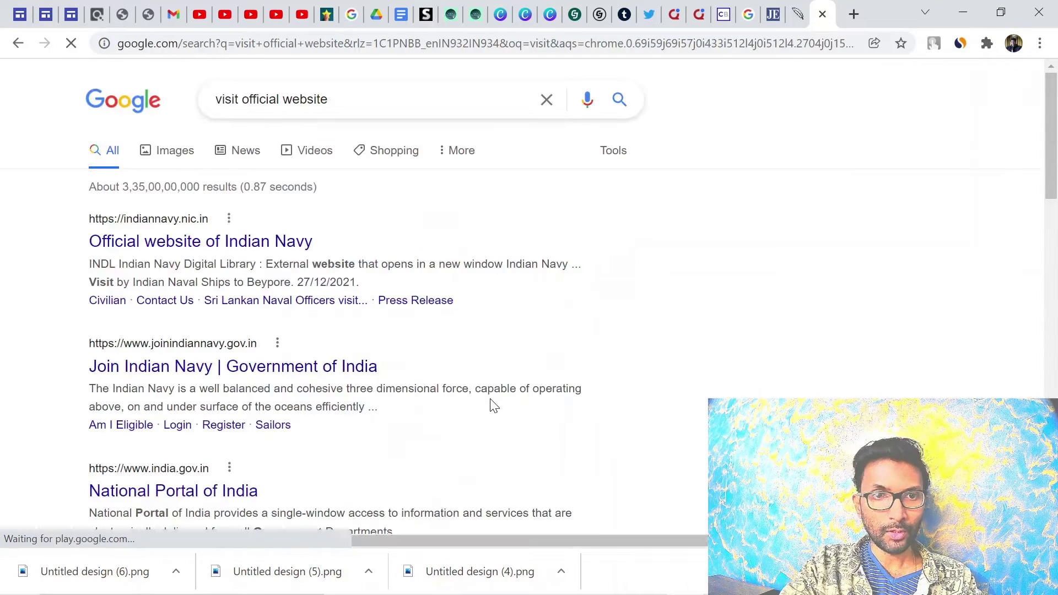
{"action": "left_click", "coordinate": [182, 154]}
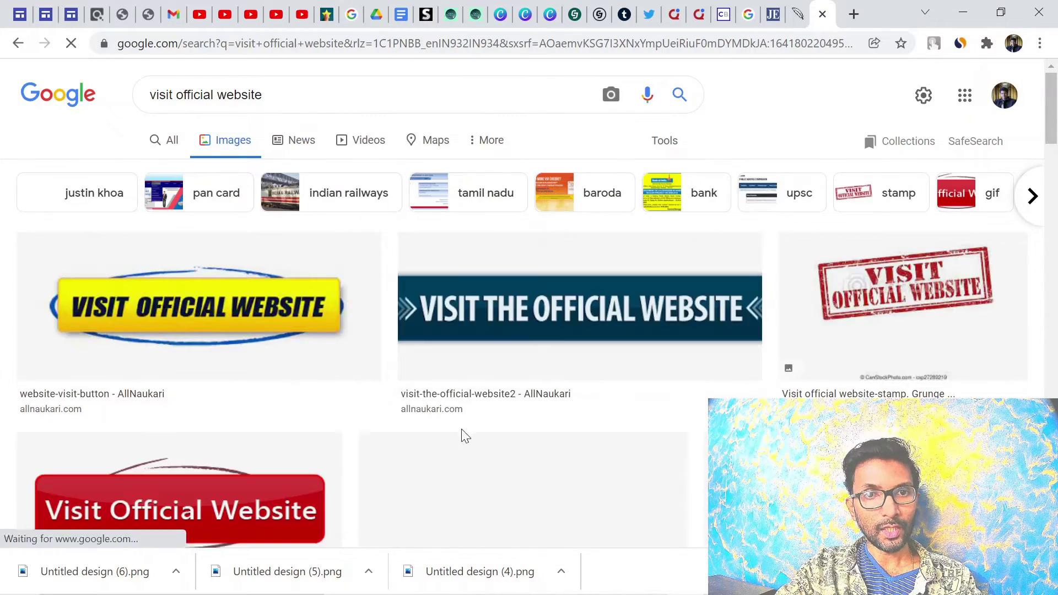
{"action": "scroll", "coordinate": [576, 303], "scroll_direction": "down", "scroll_amount": 3}
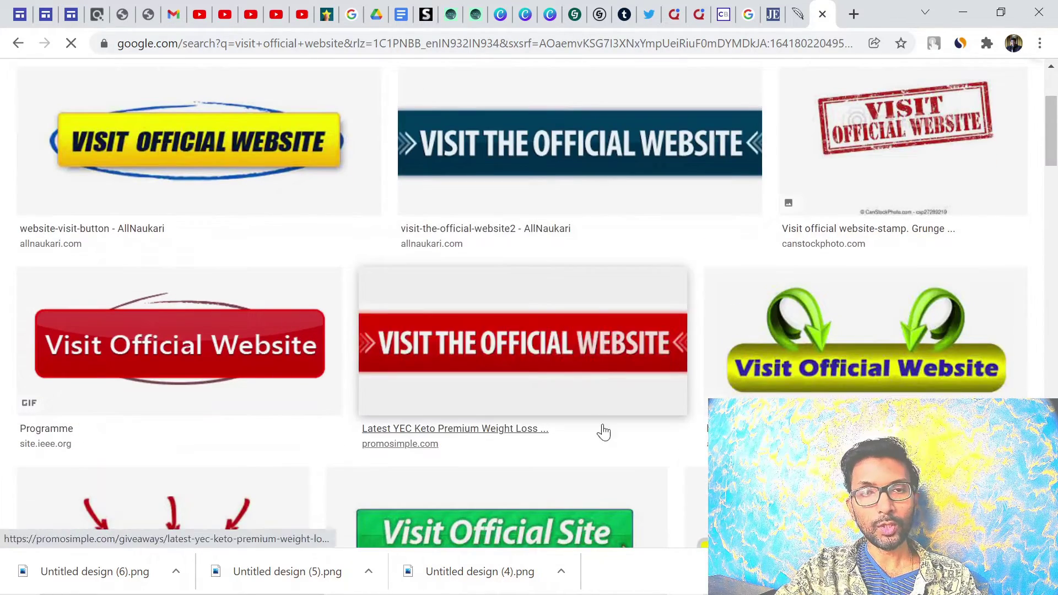
{"action": "scroll", "coordinate": [499, 416], "scroll_direction": "down", "scroll_amount": 5}
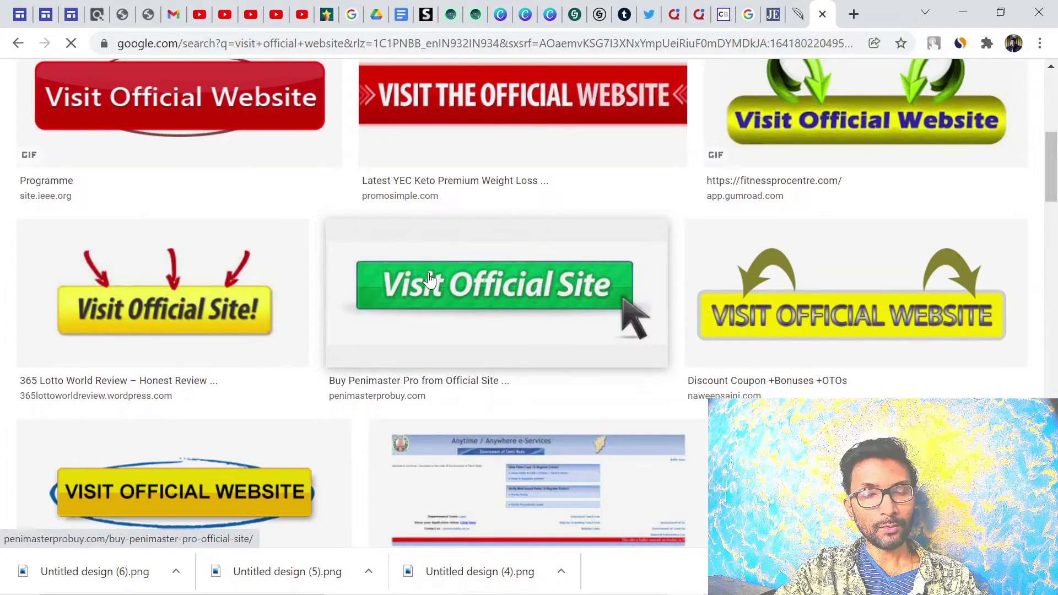
- Return to the Google Sites editor and delete the existing "VISIT THE OFFICIAL WEBSITE" banner above the ingredients section
{"action": "left_click", "coordinate": [20, 14]}
{"action": "left_click", "coordinate": [306, 279]}
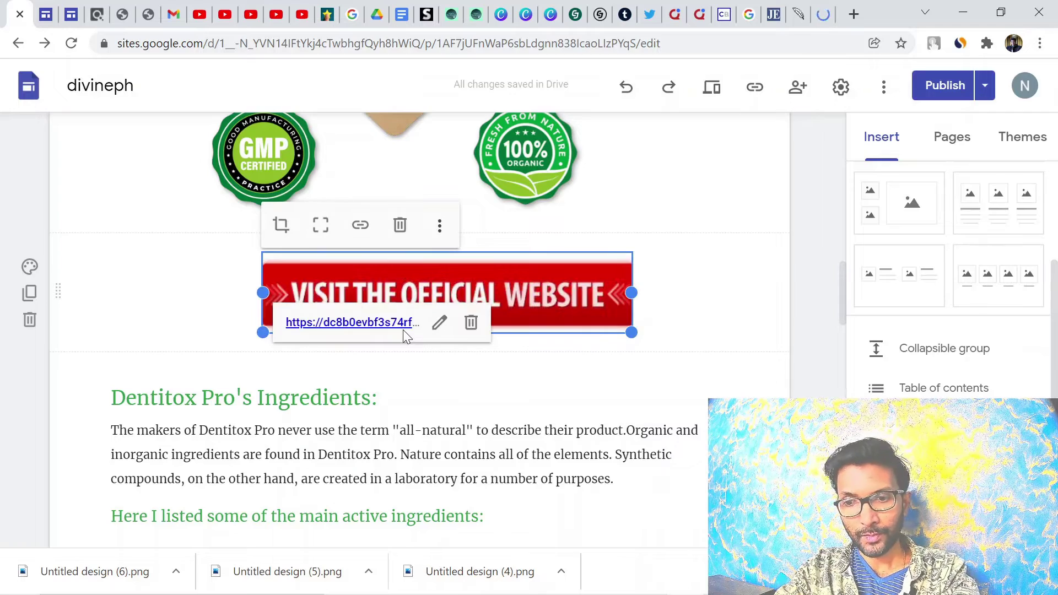
{"action": "scroll", "coordinate": [622, 364], "scroll_direction": "up", "scroll_amount": 5}
{"action": "scroll", "coordinate": [650, 424], "scroll_direction": "down", "scroll_amount": 8}
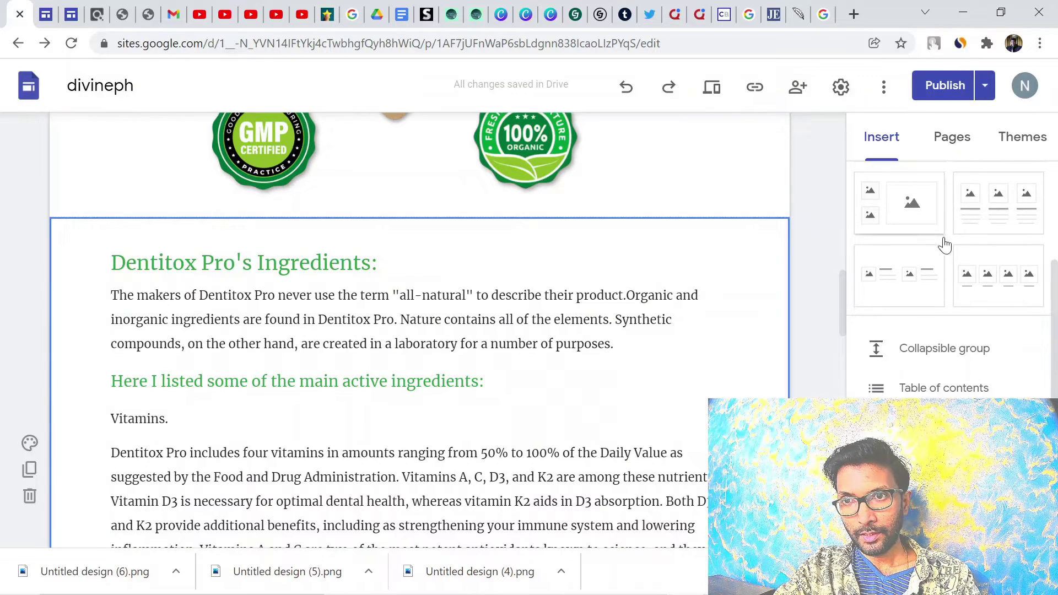
- Upload the red banner picture "download" from the Downloads folder to the review page
{"action": "scroll", "coordinate": [918, 318], "scroll_direction": "down", "scroll_amount": 3}
{"action": "scroll", "coordinate": [919, 318], "scroll_direction": "up", "scroll_amount": 5}
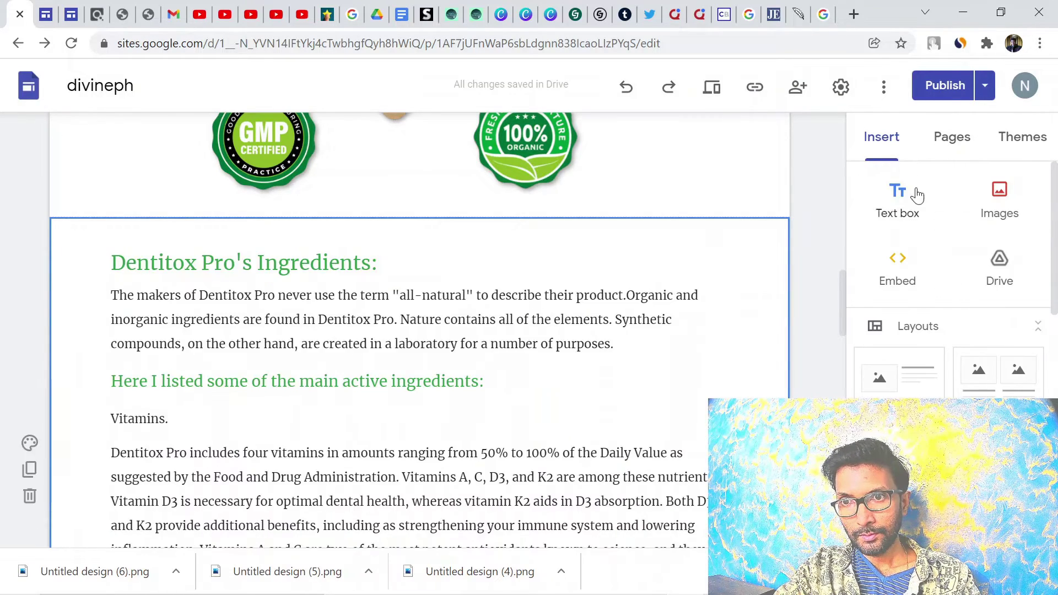
{"action": "left_click", "coordinate": [992, 200]}
{"action": "left_click", "coordinate": [967, 255]}
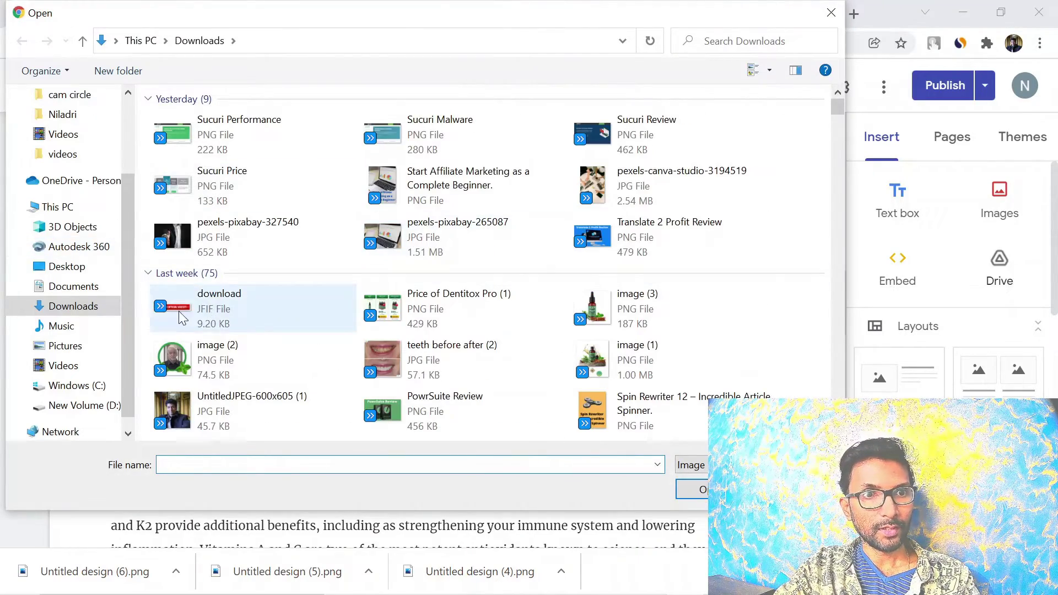
{"action": "left_click", "coordinate": [177, 310]}
{"action": "left_click", "coordinate": [686, 487]}
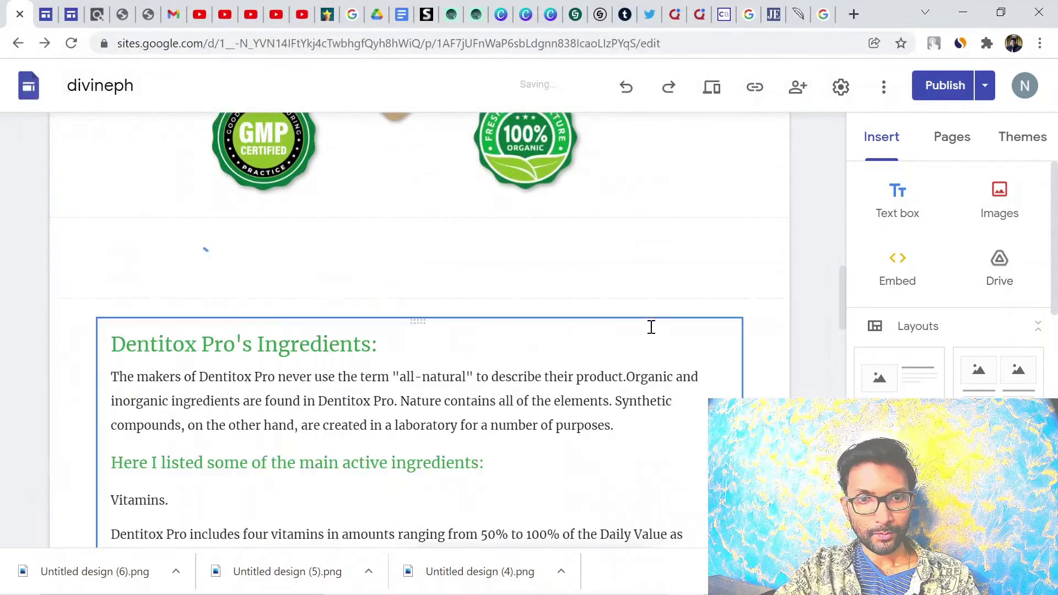
- Enlarge the uploaded banner and center it in its section above "Dentitox Pro's Ingredients:"
{"action": "scroll", "coordinate": [595, 359], "scroll_direction": "up", "scroll_amount": 3}
{"action": "left_click_drag", "start_coordinate": [193, 260], "coordinate": [636, 316]}
{"action": "left_click", "coordinate": [435, 264]}
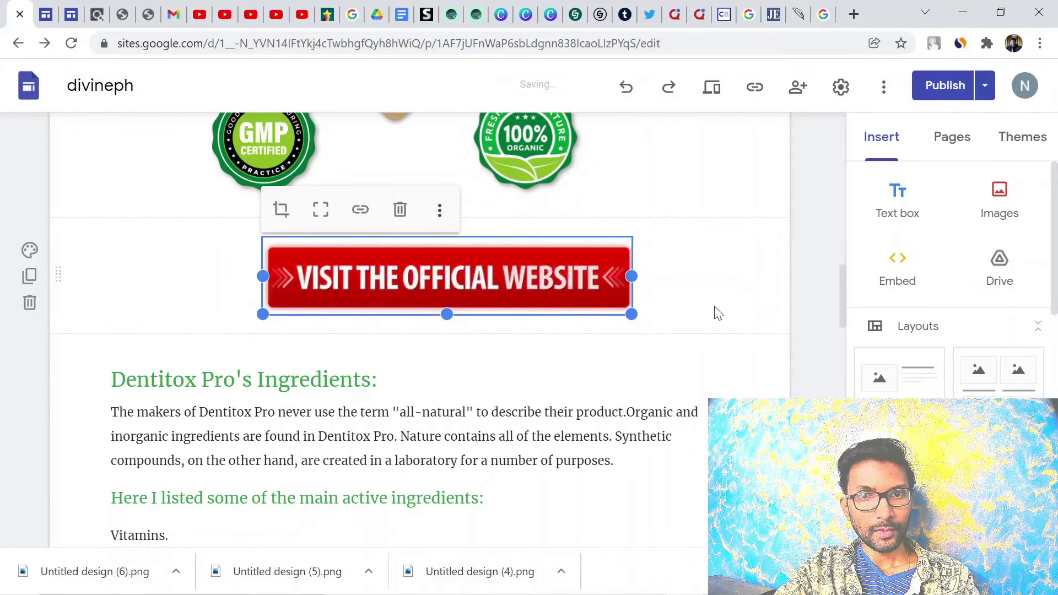
{"action": "left_click", "coordinate": [713, 292]}
{"action": "left_click", "coordinate": [567, 279]}
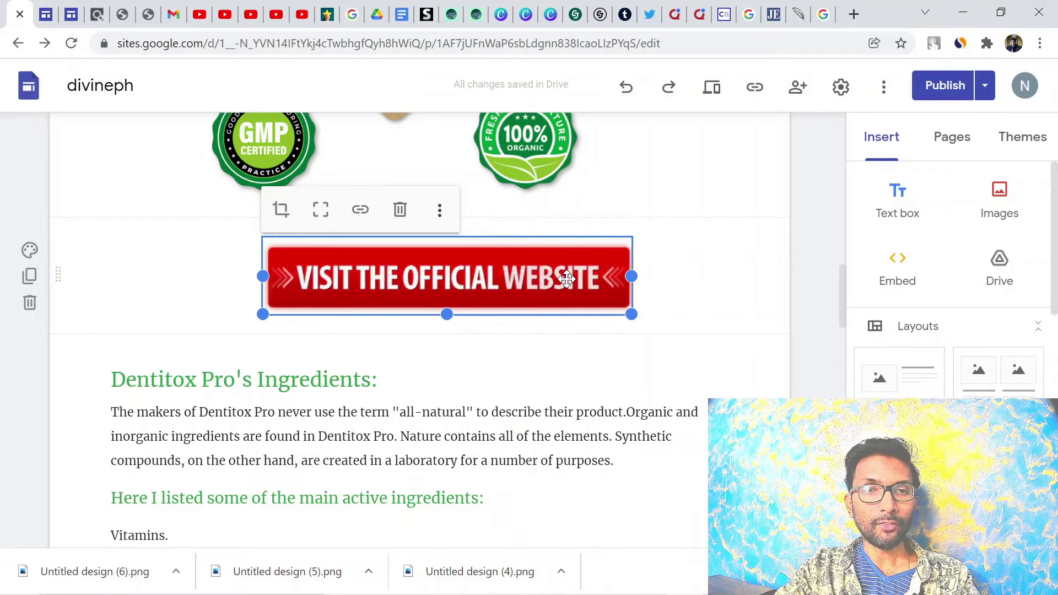
{"action": "left_click", "coordinate": [732, 288]}
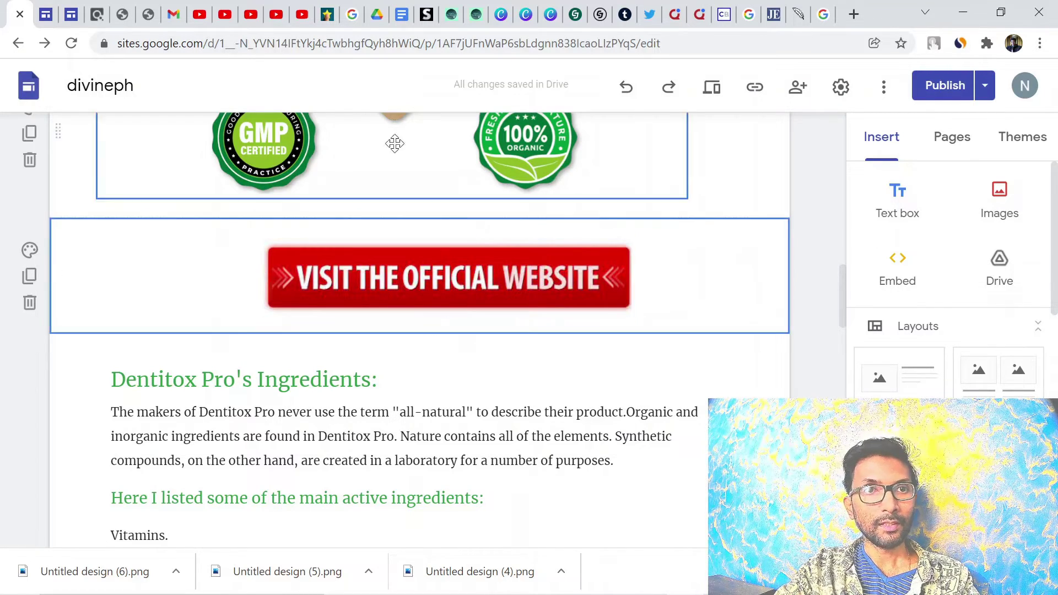
- Switch to the ClickBank marketplace, generate a HopLink for Dentitox with the Default landing page, and copy it
{"action": "left_click", "coordinate": [98, 13]}
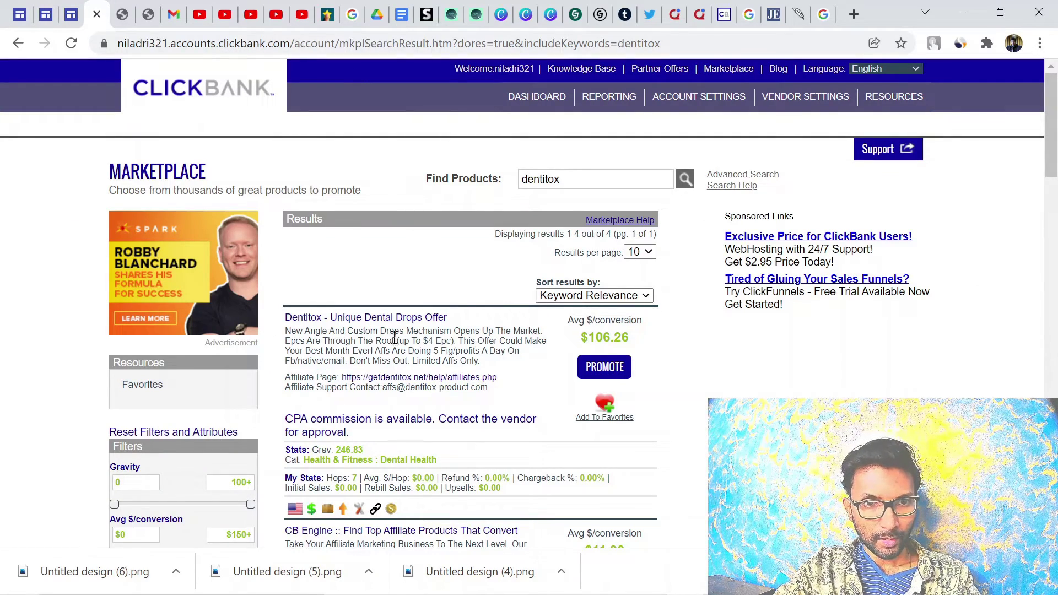
{"action": "left_click", "coordinate": [615, 374]}
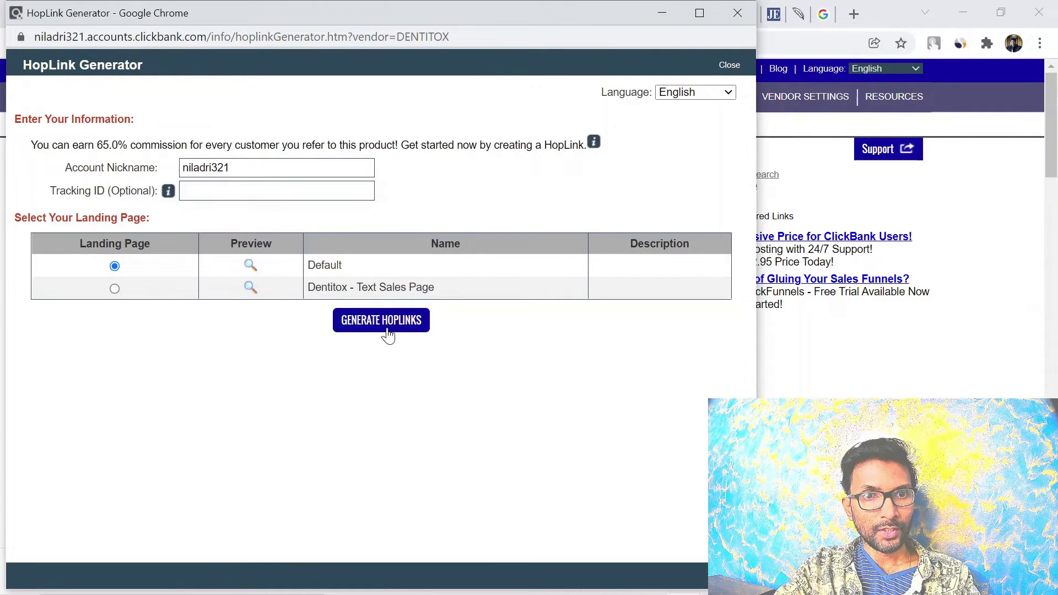
{"action": "left_click", "coordinate": [391, 322]}
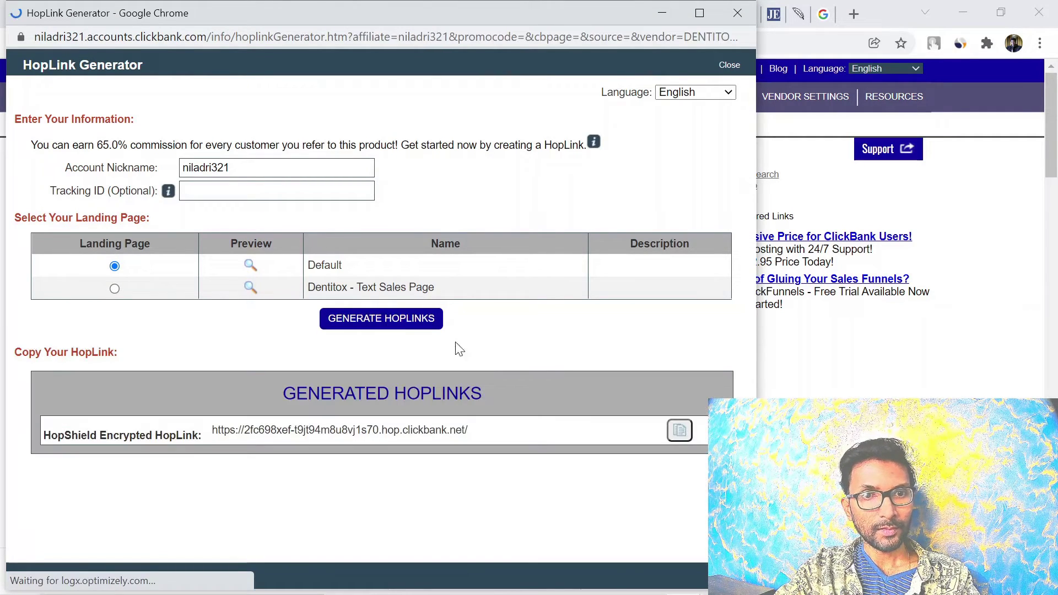
{"action": "left_click", "coordinate": [679, 439]}
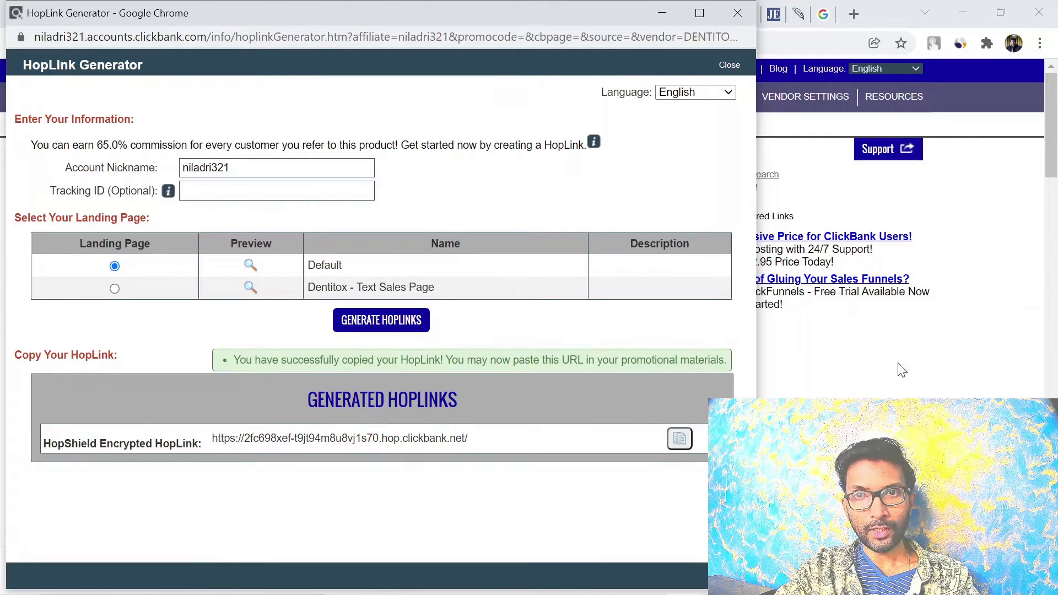
{"action": "left_click", "coordinate": [830, 391]}
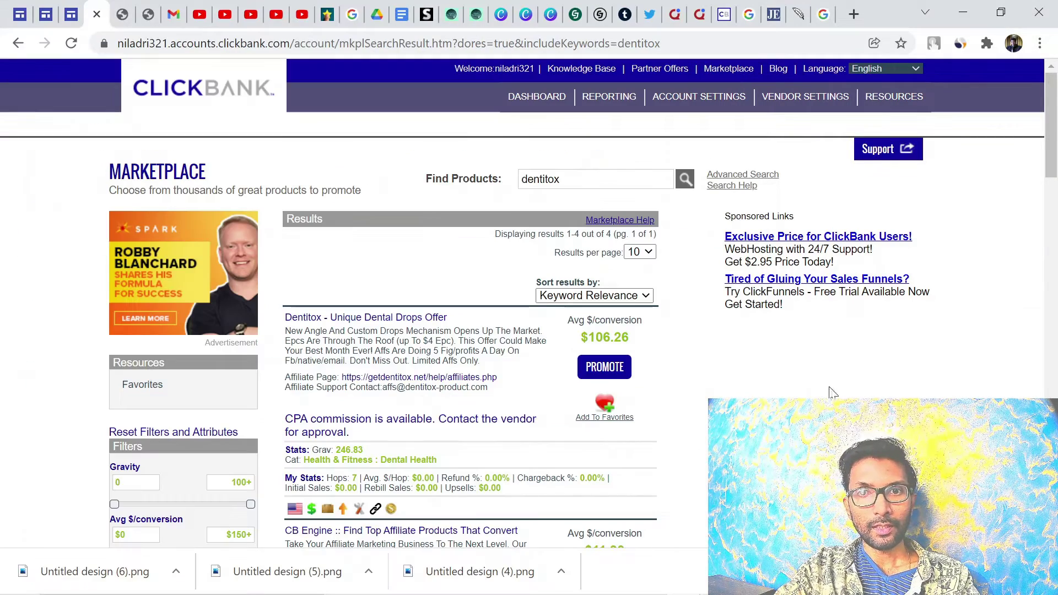
- Return to the Google Sites editor and link the "VISIT THE OFFICIAL WEBSITE" banner to the copied HopLink
{"action": "left_click", "coordinate": [33, 17]}
{"action": "left_click", "coordinate": [405, 284]}
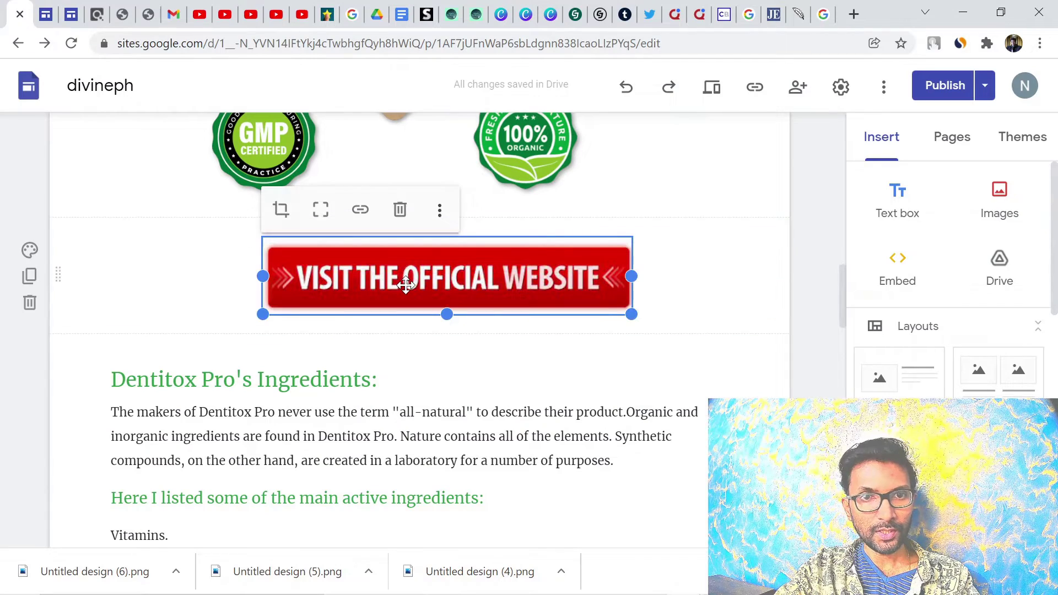
{"action": "left_click", "coordinate": [360, 210]}
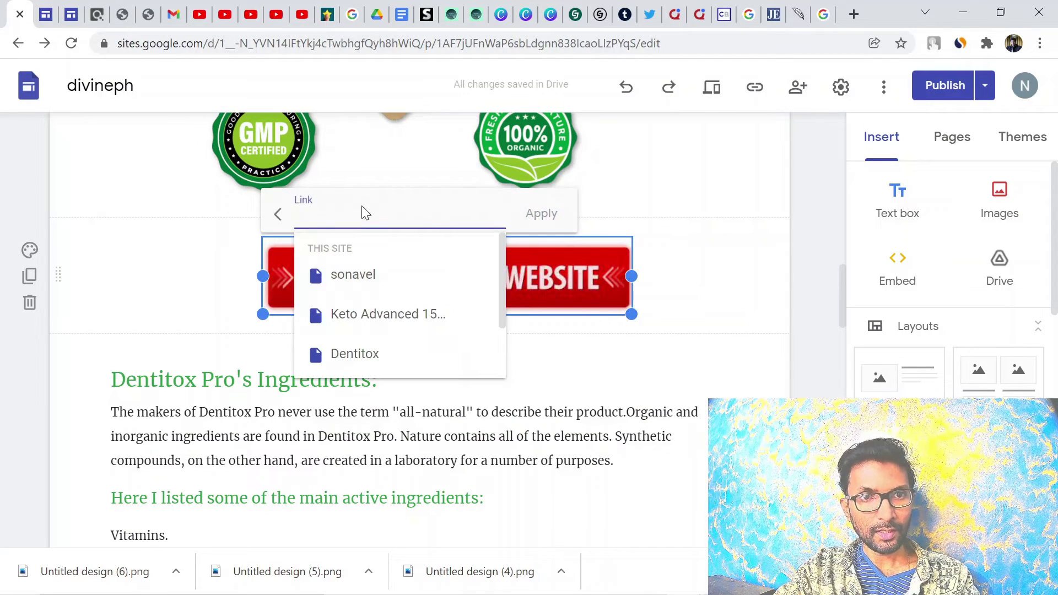
{"action": "key", "text": "ctrl+v"}
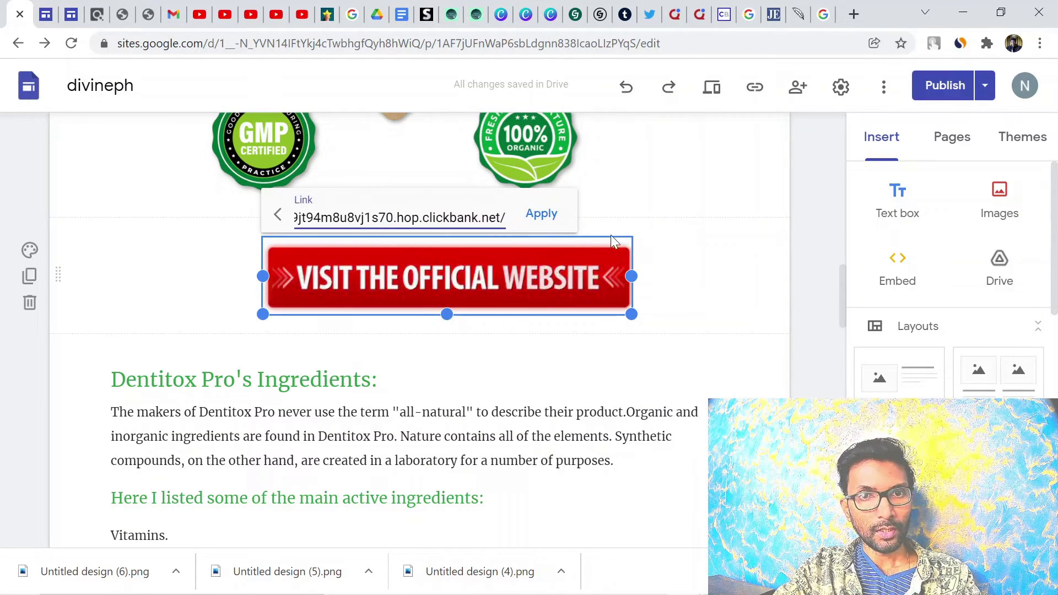
{"action": "left_click", "coordinate": [542, 214]}
{"action": "left_click", "coordinate": [724, 307]}
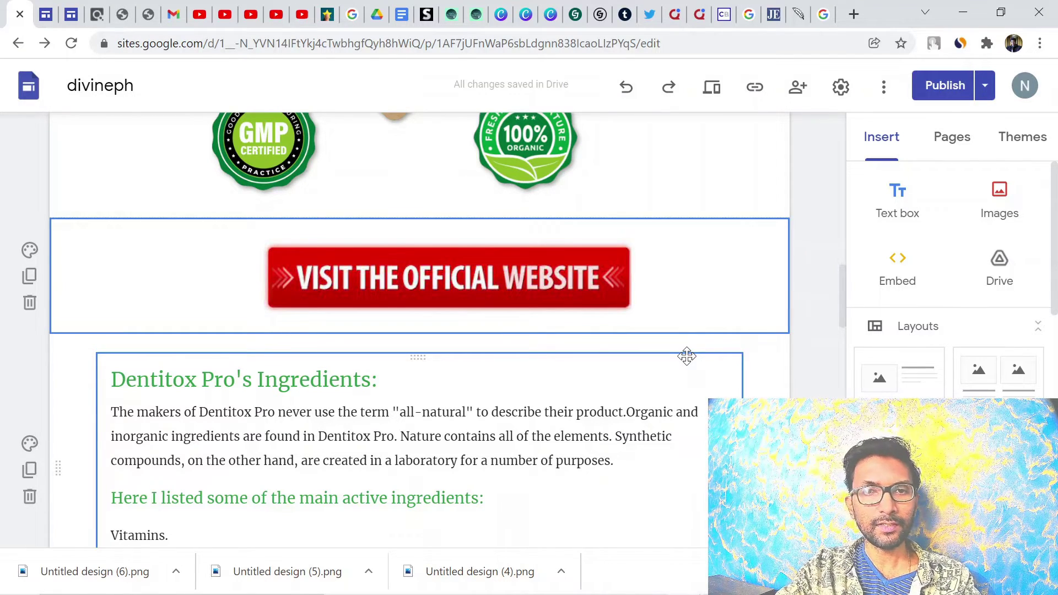
{"action": "scroll", "coordinate": [439, 274], "scroll_direction": "down", "scroll_amount": 3}
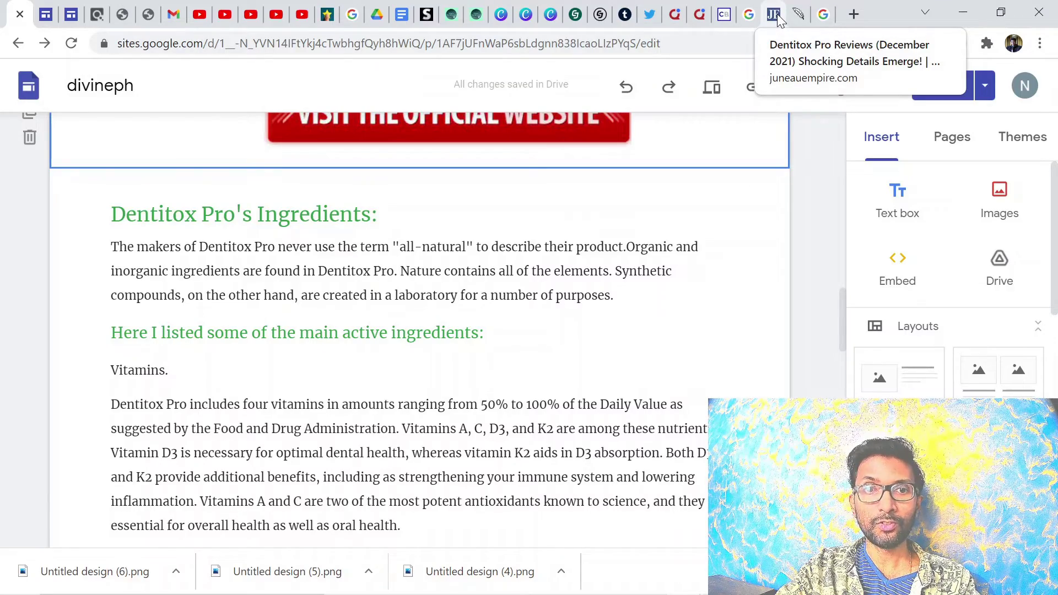
- Review the ingredients text down to the page's end, then examine the image and text sections of the published dentitox-pro-review page on mystylestatement.com
{"action": "scroll", "coordinate": [603, 383], "scroll_direction": "down", "scroll_amount": 15}
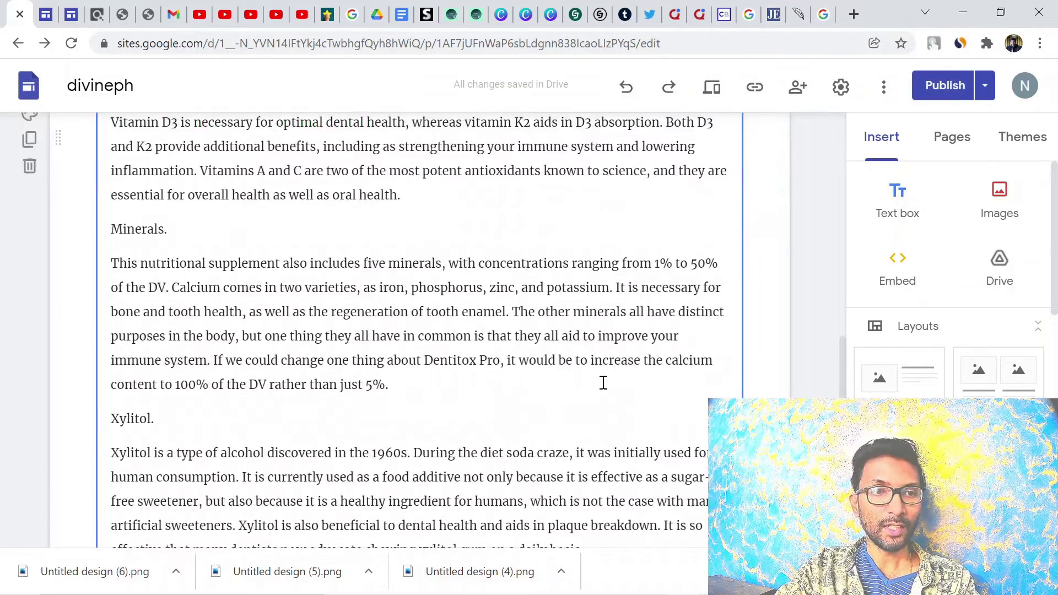
{"action": "scroll", "coordinate": [603, 383], "scroll_direction": "down", "scroll_amount": 7}
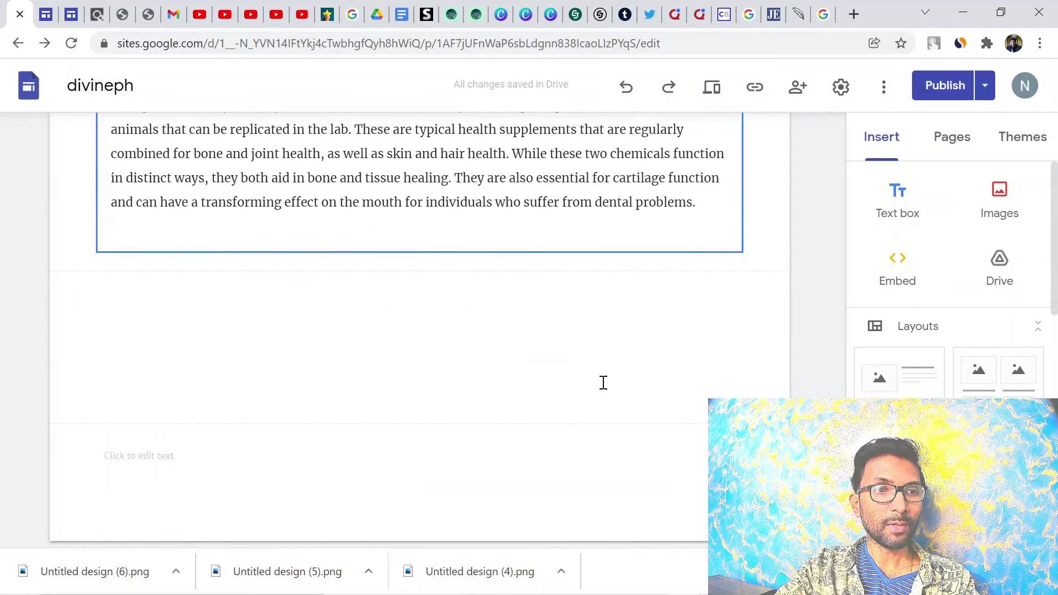
{"action": "left_click", "coordinate": [45, 16]}
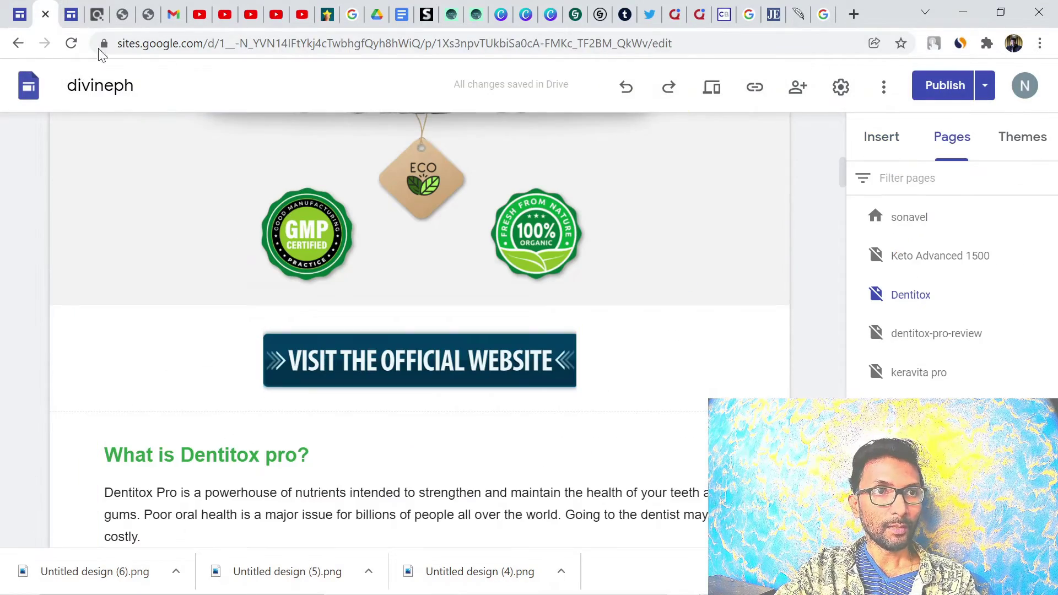
{"action": "left_click", "coordinate": [71, 14]}
{"action": "scroll", "coordinate": [590, 381], "scroll_direction": "up", "scroll_amount": 20}
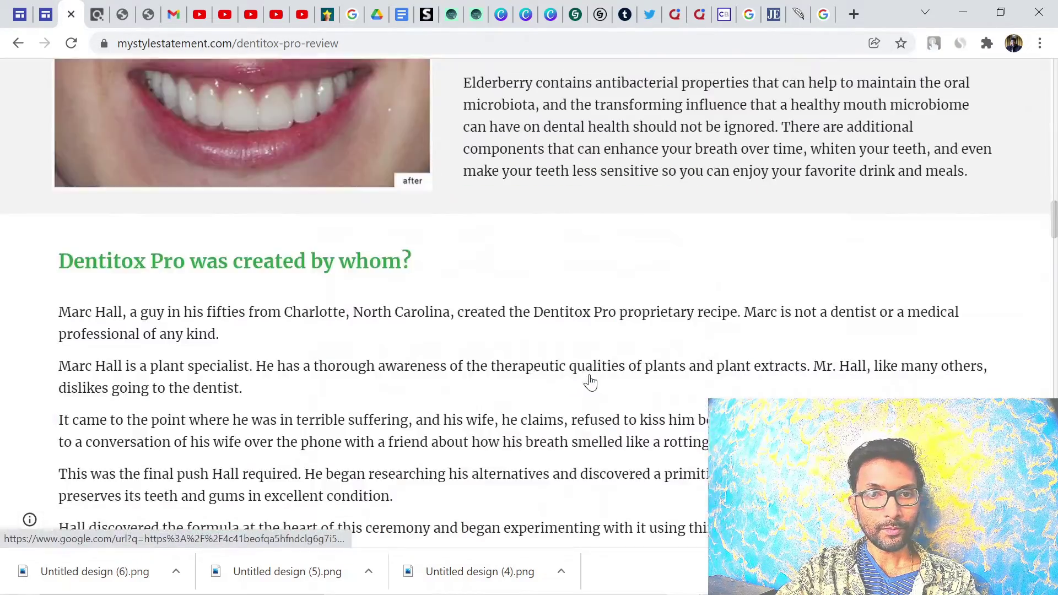
{"action": "scroll", "coordinate": [591, 382], "scroll_direction": "up", "scroll_amount": 20}
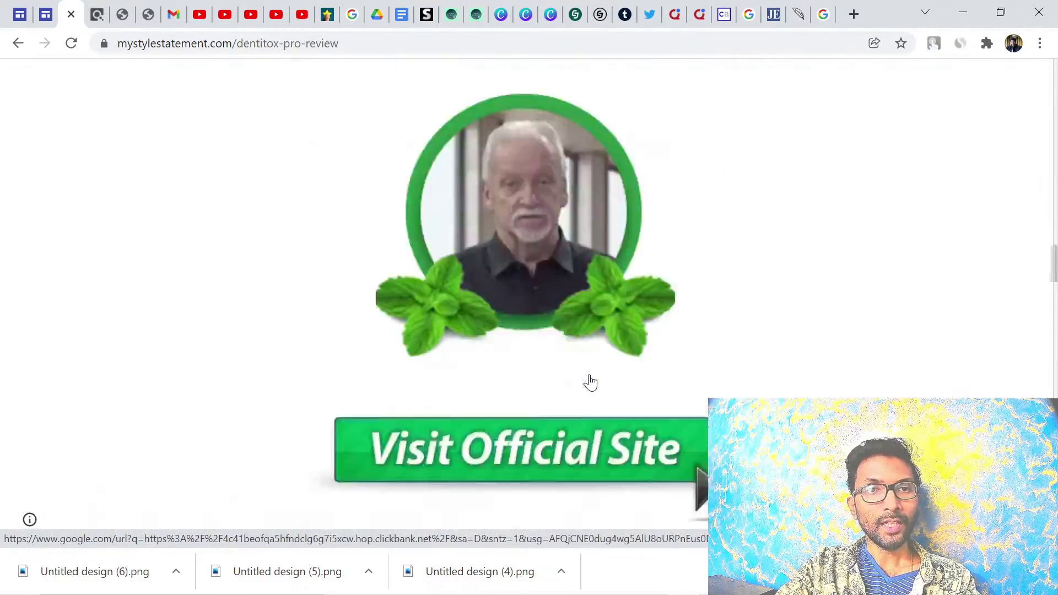
{"action": "scroll", "coordinate": [244, 314], "scroll_direction": "down", "scroll_amount": 2}
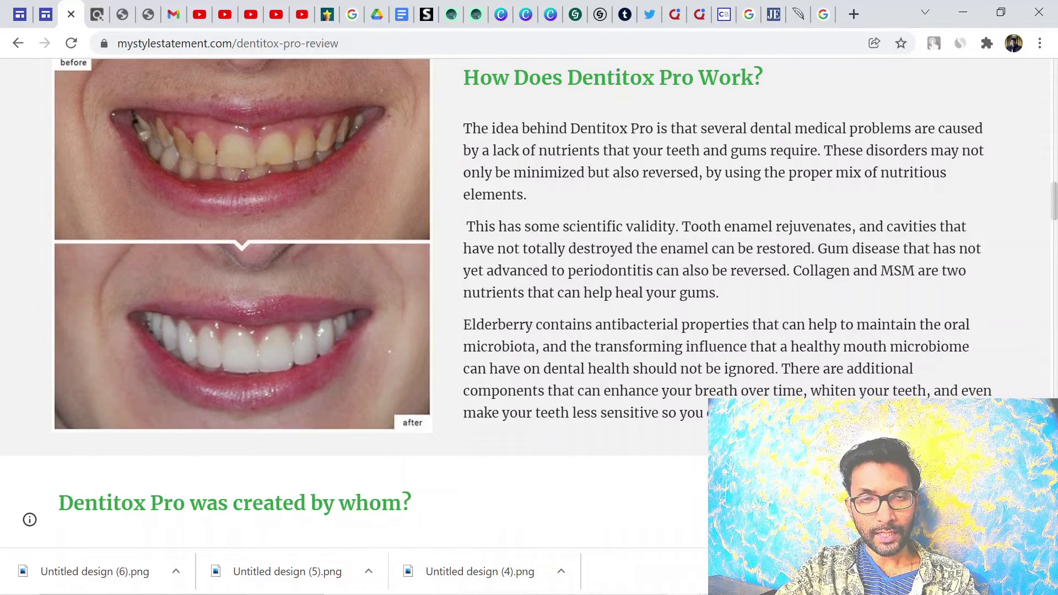
- Return to the page editor and add an image-beside-text layout and a two-image layout with text underneath, both below the ingredients section
{"action": "left_click", "coordinate": [20, 13]}
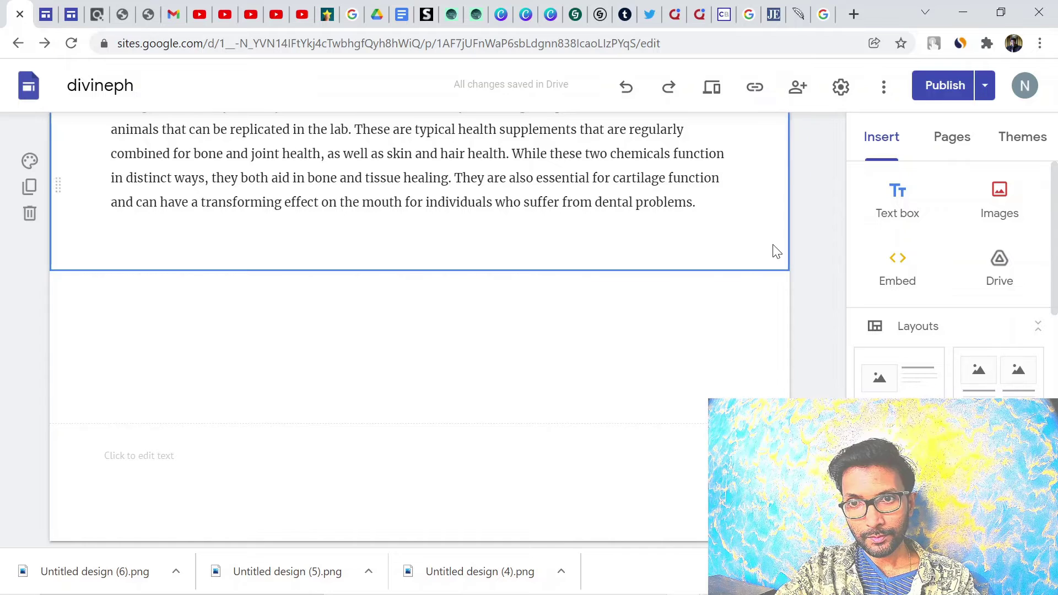
{"action": "scroll", "coordinate": [934, 284], "scroll_direction": "down", "scroll_amount": 3}
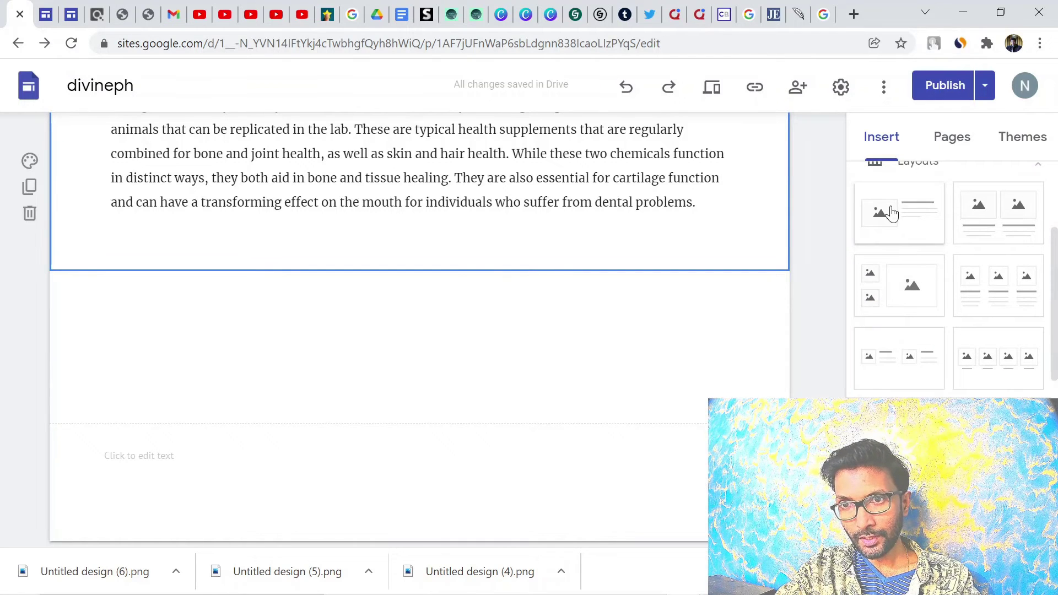
{"action": "left_click", "coordinate": [899, 226]}
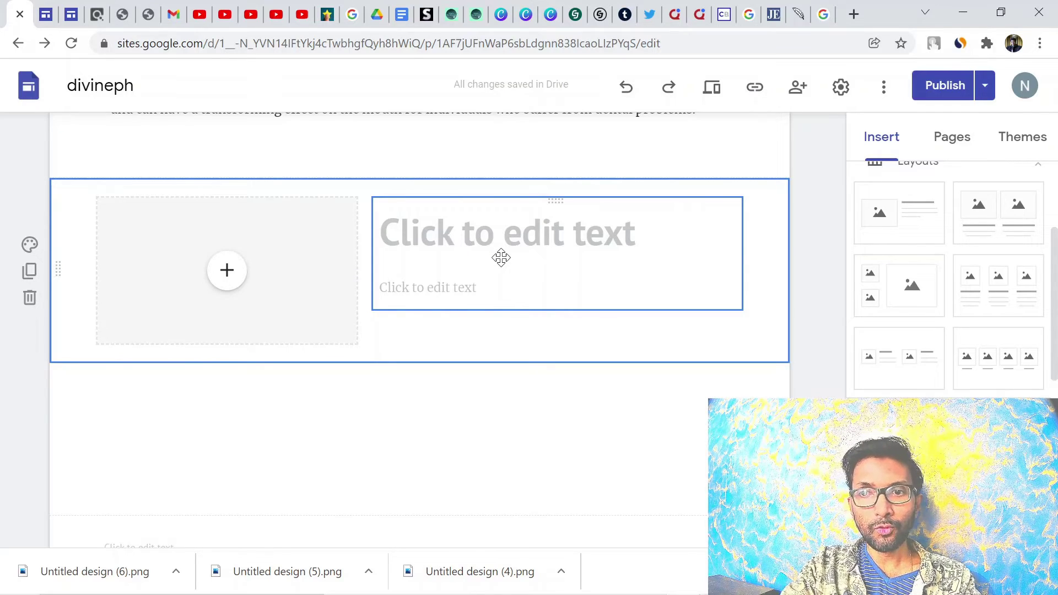
{"action": "left_click", "coordinate": [995, 220]}
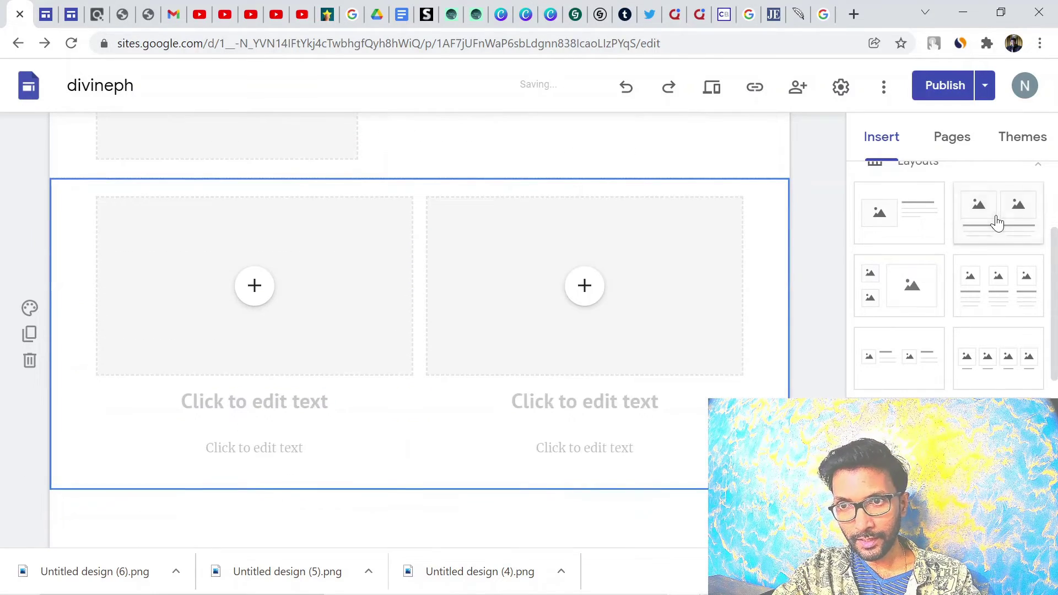